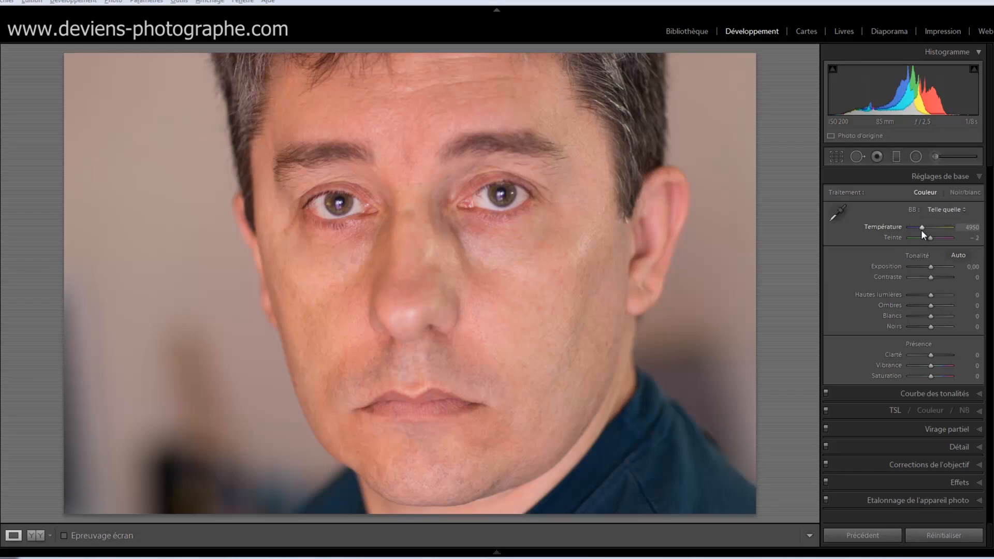
- Cool the white balance temperature to 3600 and set the contrast to +44
drag(921, 229, 915, 226)
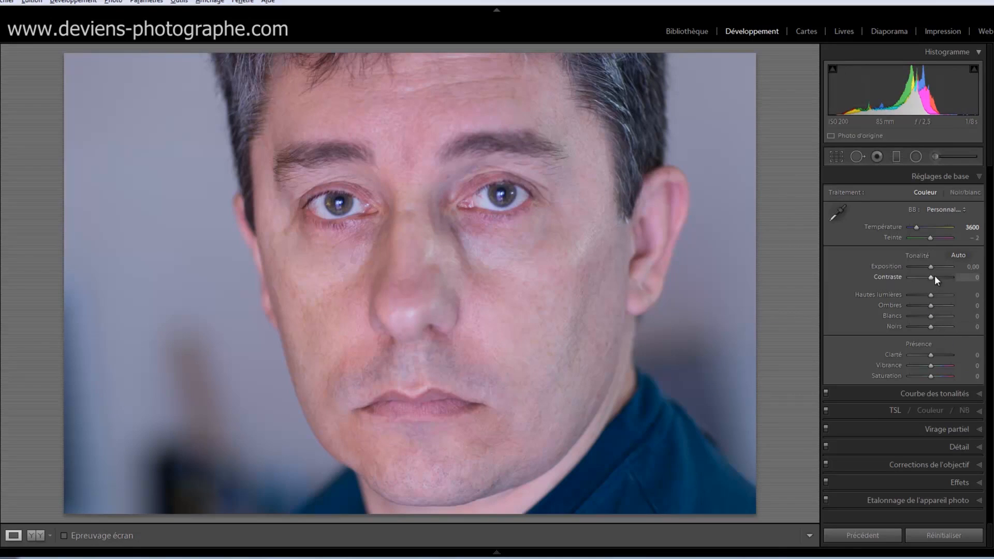
drag(930, 277, 946, 278)
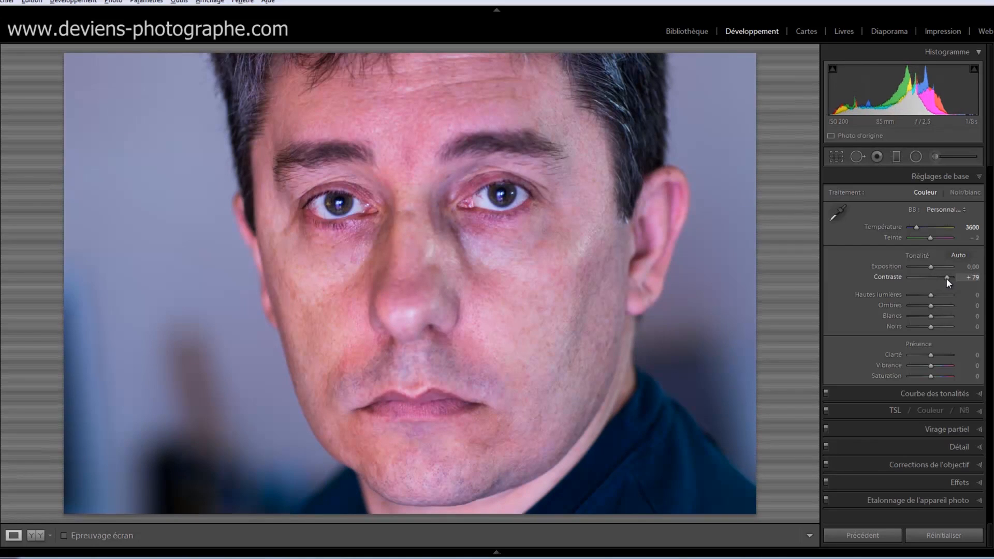
double_click(944, 278)
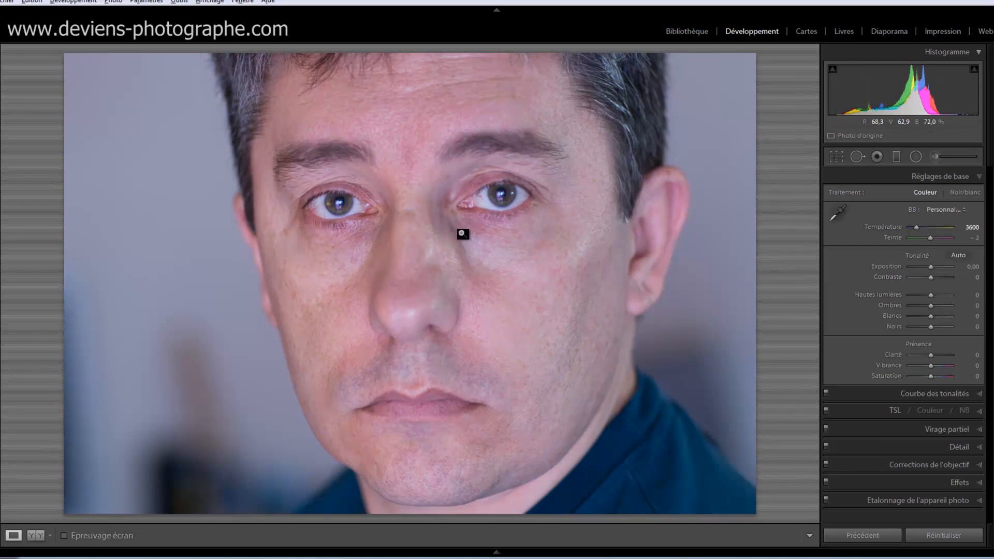
mouse_move(932, 277)
mouse_down()
mouse_move(953, 278)
mouse_move(932, 280)
mouse_move(940, 281)
mouse_up()
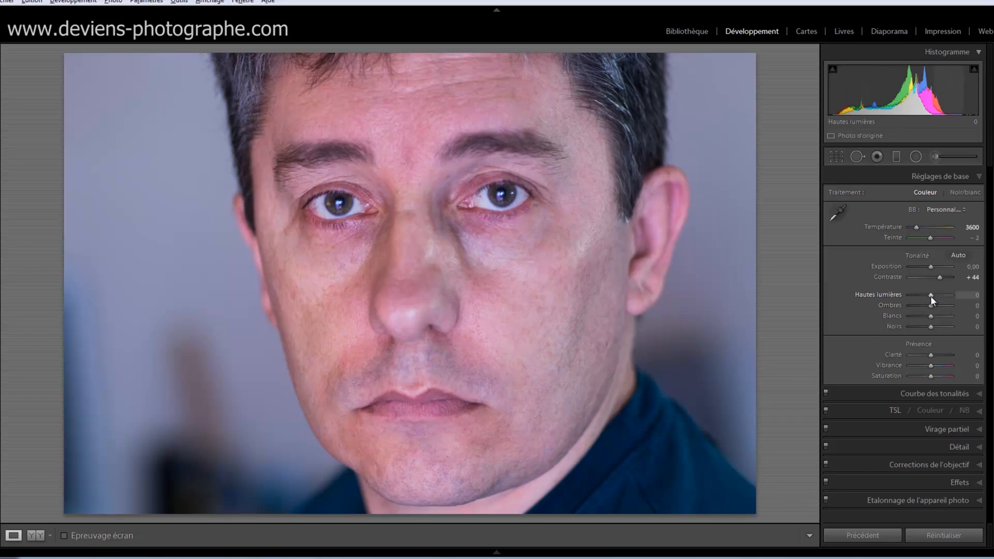
- Set the basic tones to highlights −44, shadows +47, whites +28 and blacks −65
drag(928, 296, 921, 297)
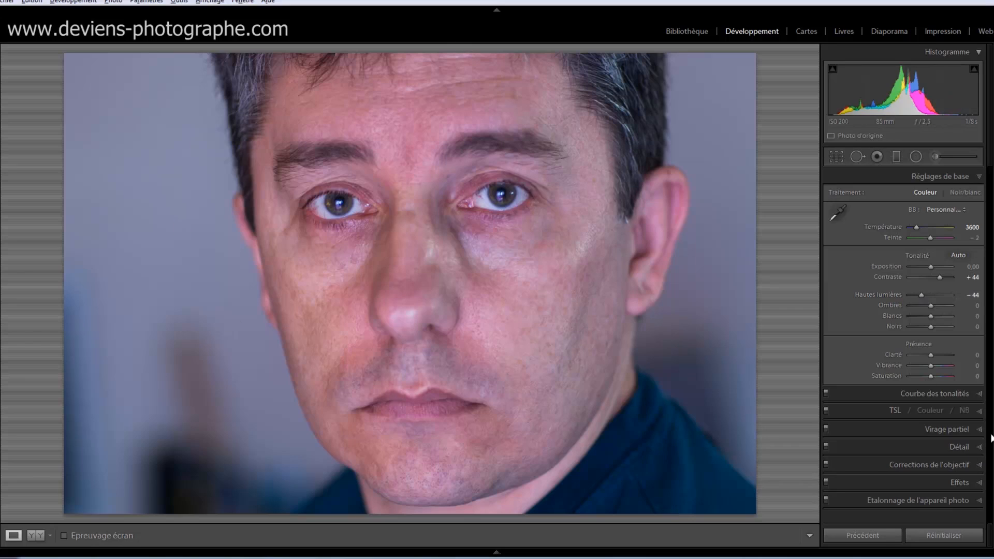
mouse_move(929, 306)
mouse_down()
mouse_move(940, 309)
mouse_move(936, 319)
mouse_up()
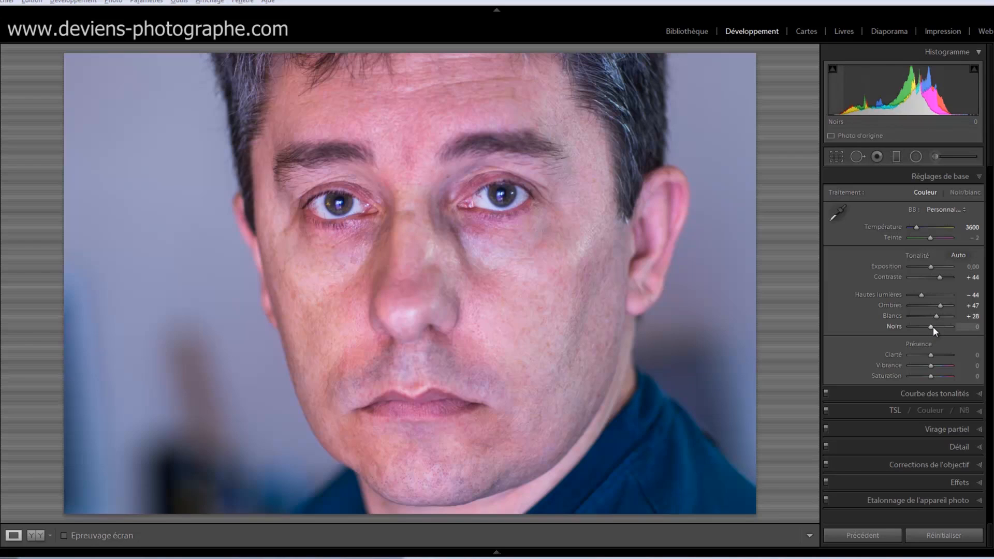
drag(933, 327, 918, 329)
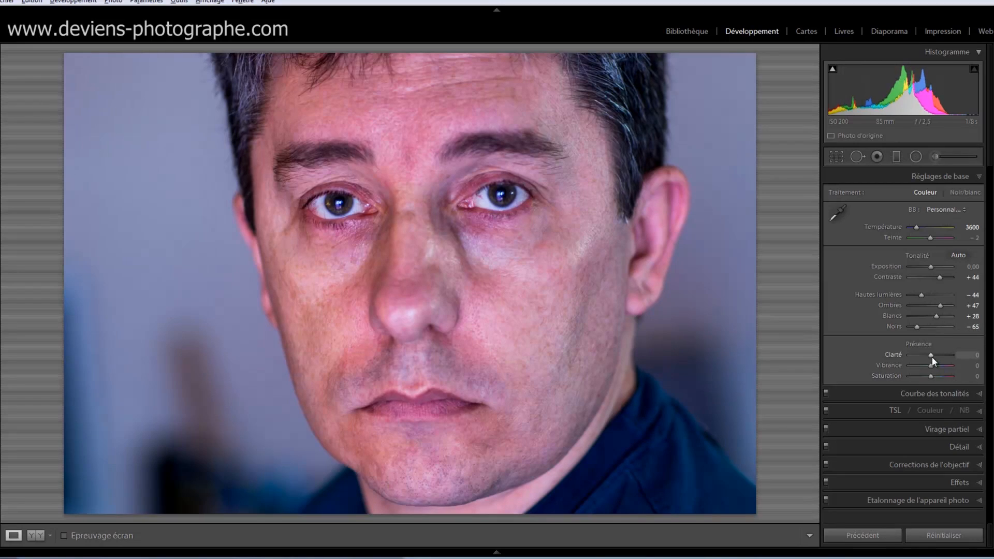
- Set the presence values to clarity +33, vibrance −31 and saturation −44
drag(932, 356, 937, 358)
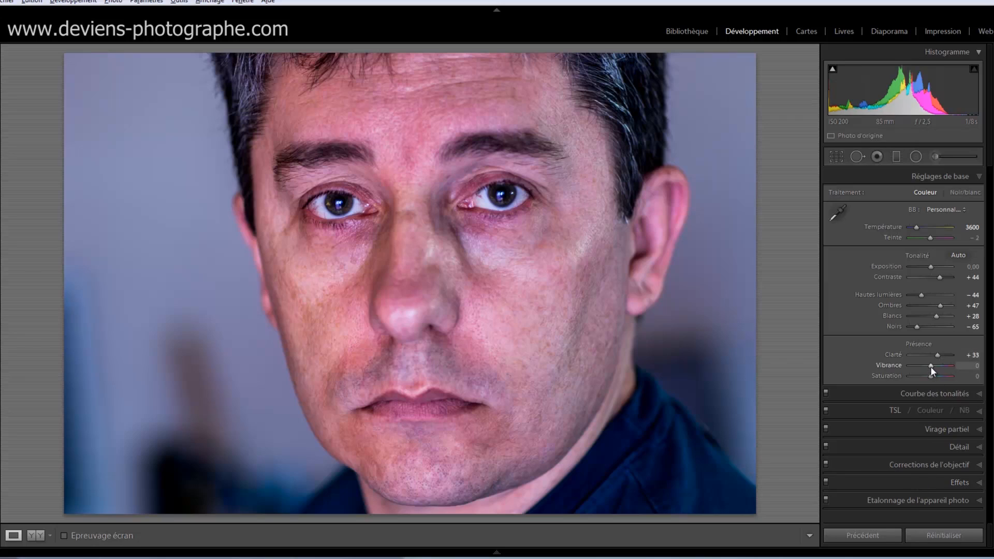
drag(930, 369, 923, 378)
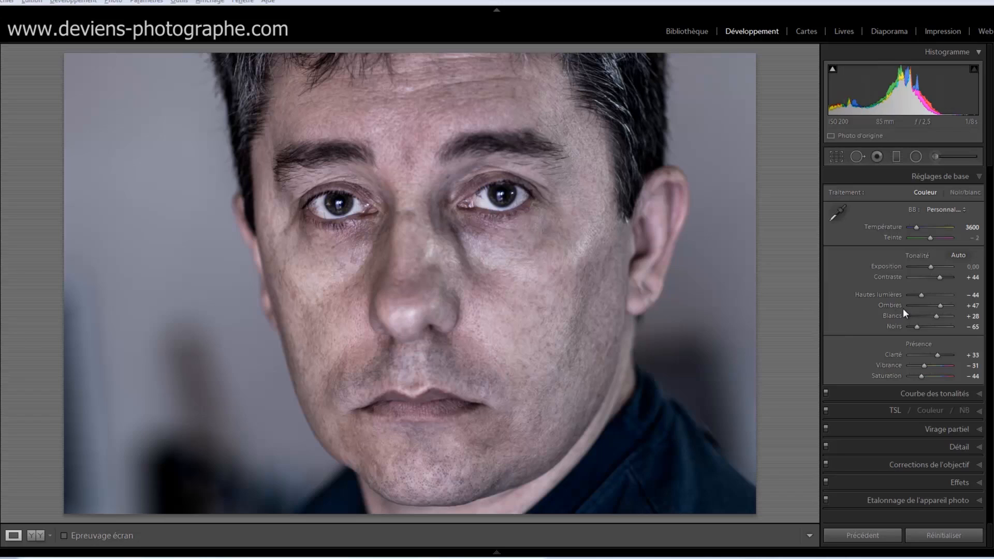
- Shape the tone curve with the lights region at +48 and the darks region at −34
click(885, 392)
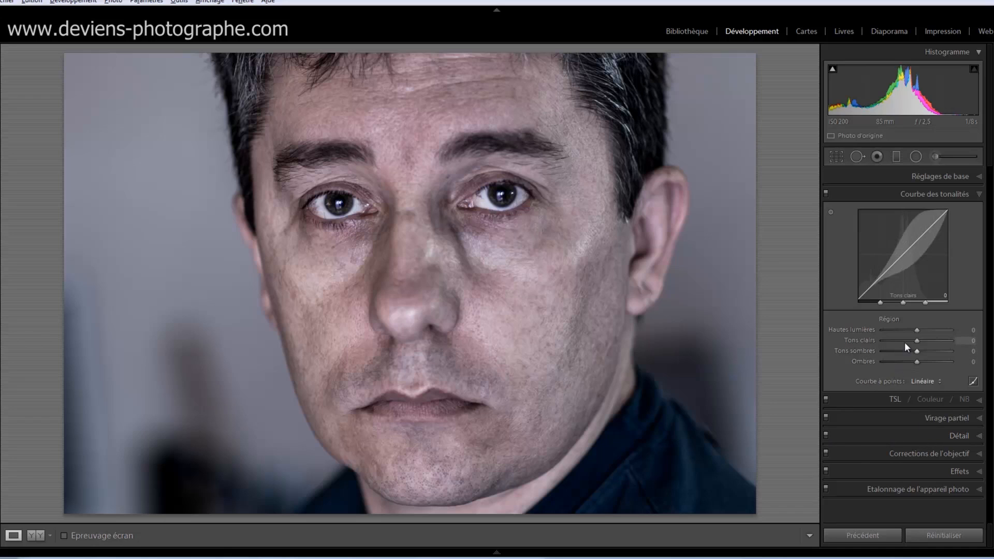
drag(917, 340, 935, 342)
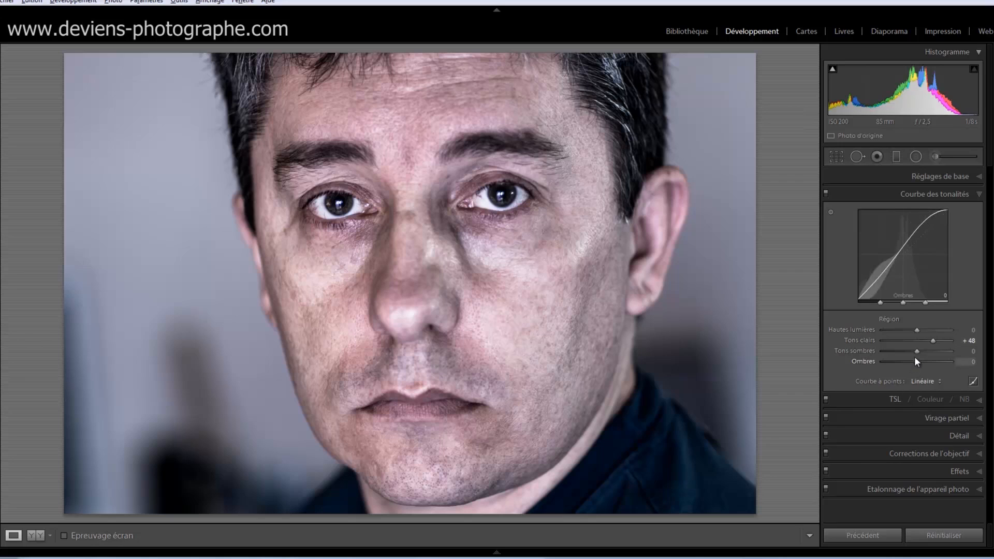
drag(917, 351, 905, 355)
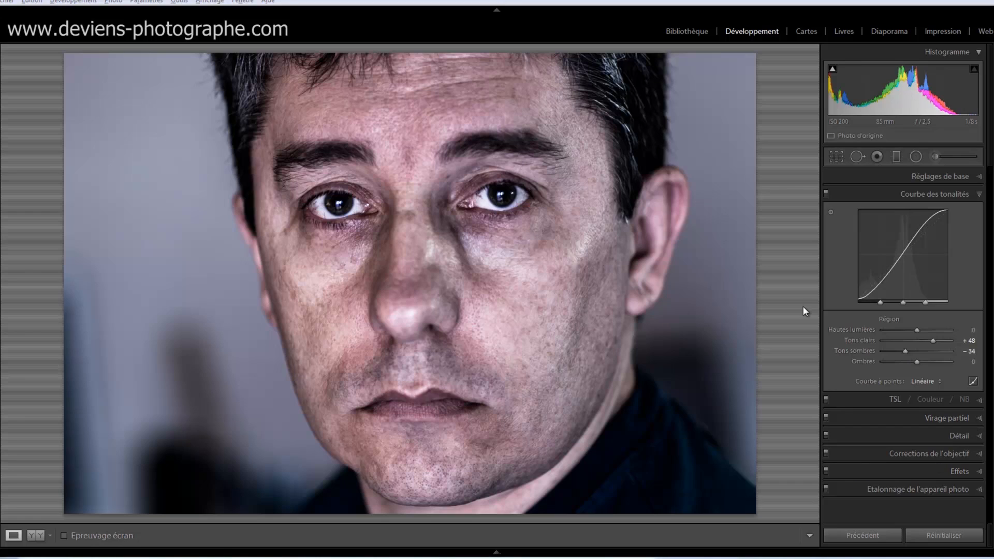
click(874, 192)
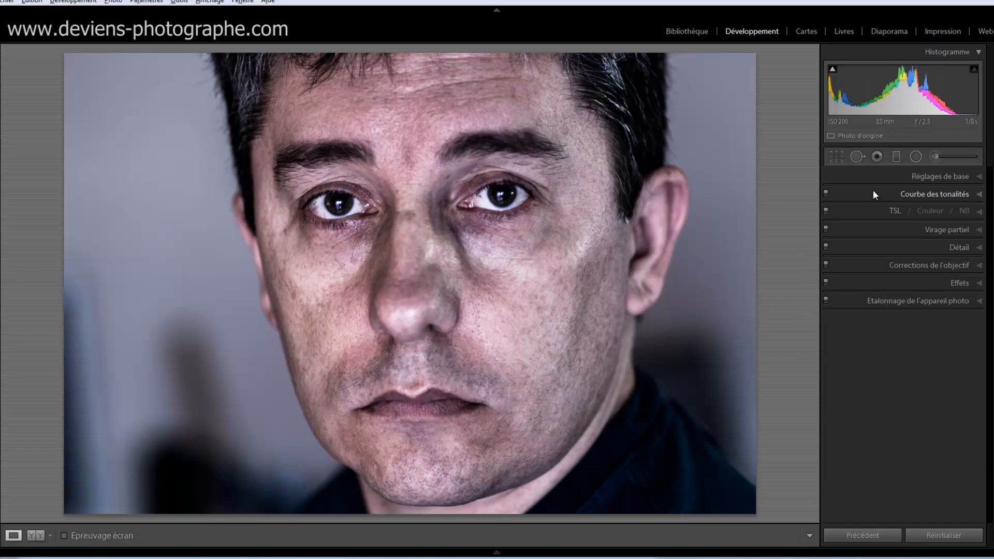
- Reduce the saturation of the red tones in the HSL adjustments
click(855, 211)
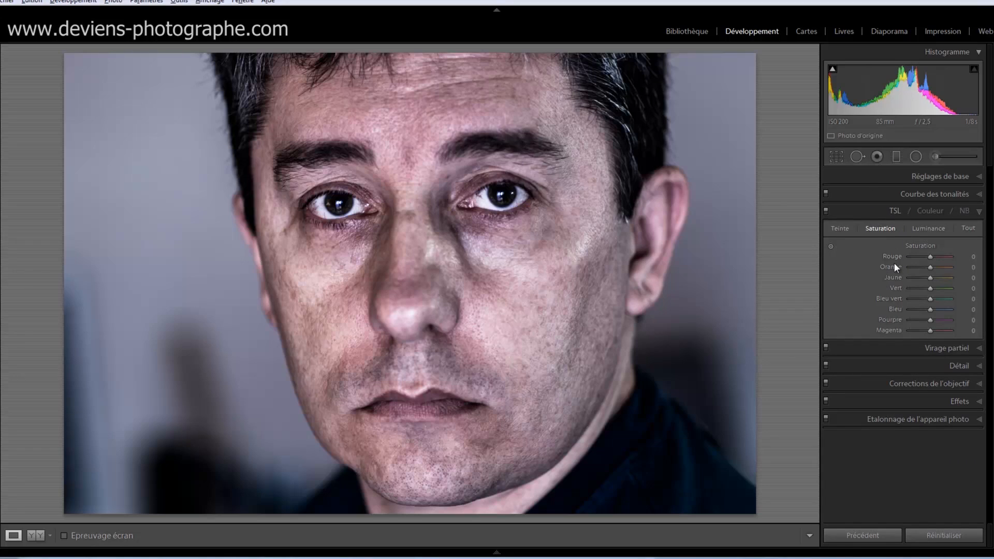
drag(930, 258, 921, 260)
click(877, 212)
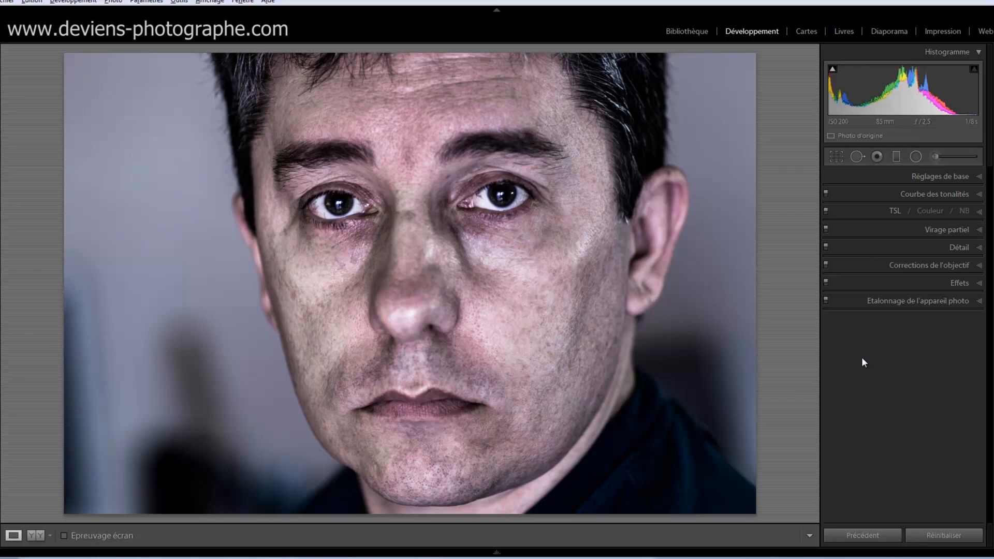
- Raise the portrait's contrast to +65 in the basic adjustments
click(909, 176)
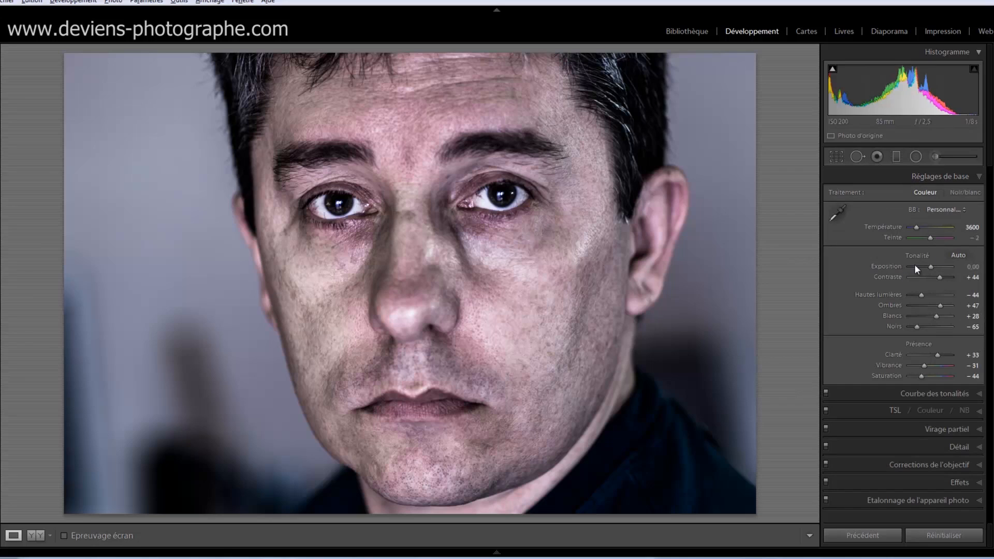
drag(942, 277, 946, 276)
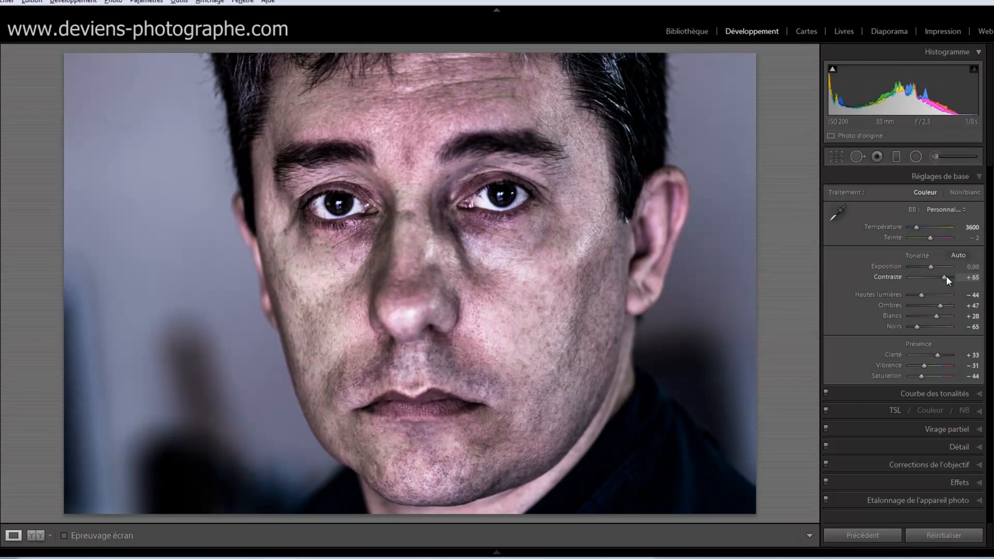
click(884, 176)
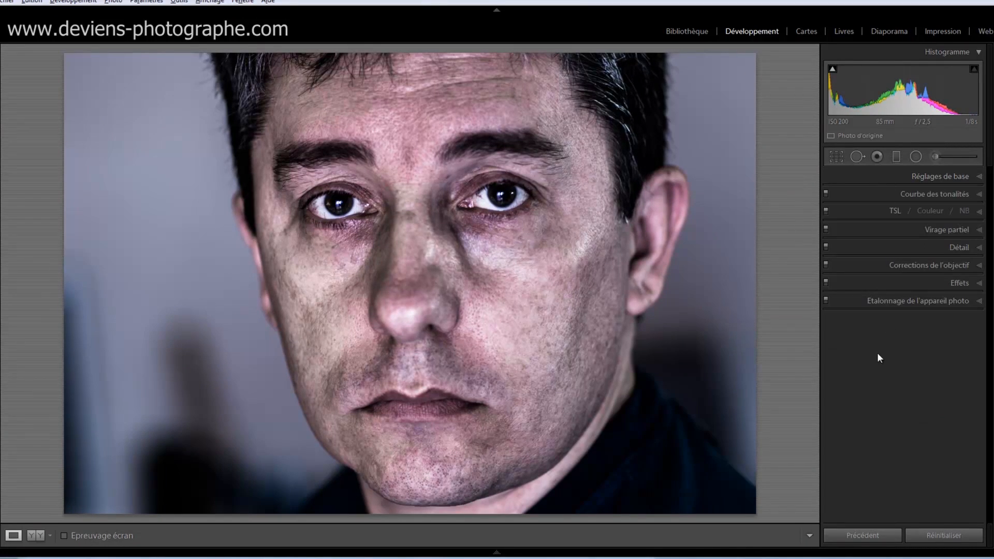
- Split-tone the highlights with hue 44 and saturation 23
click(905, 228)
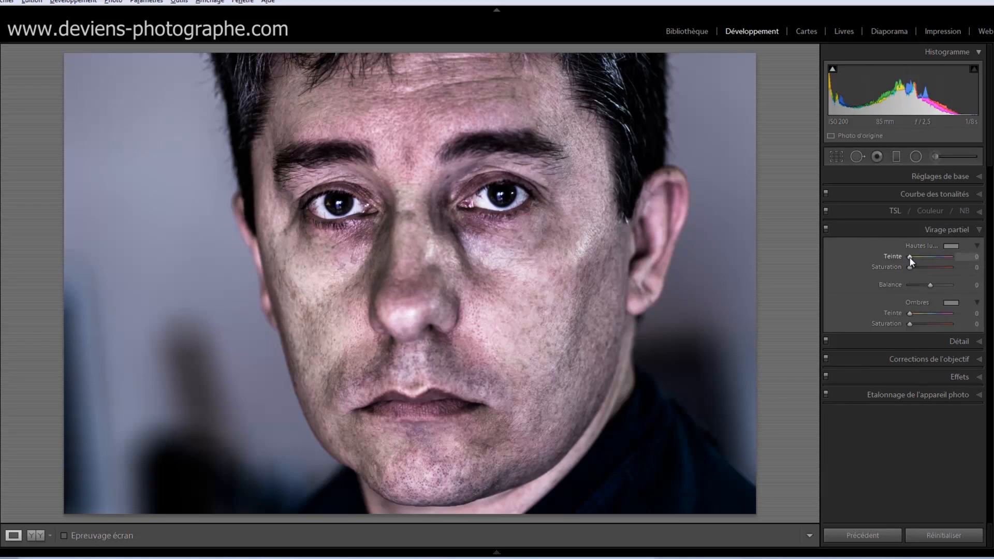
drag(911, 266, 918, 267)
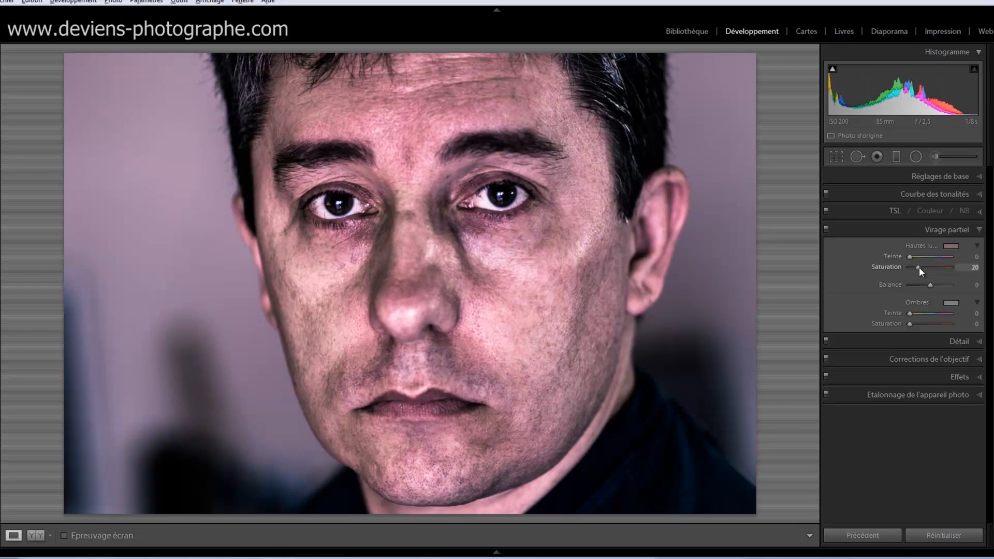
drag(918, 267, 915, 258)
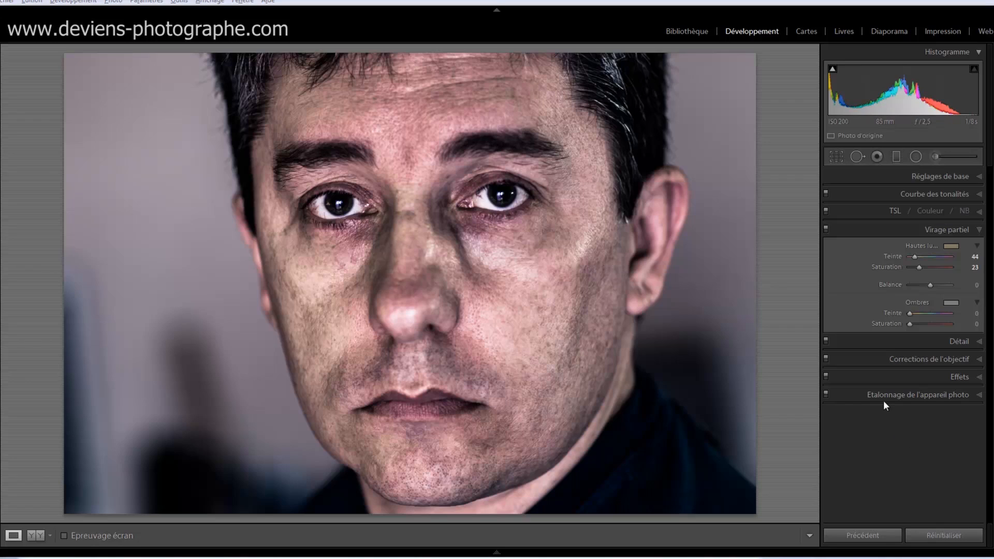
- Enable the lens profile correction and the removal of chromatic aberration
click(871, 358)
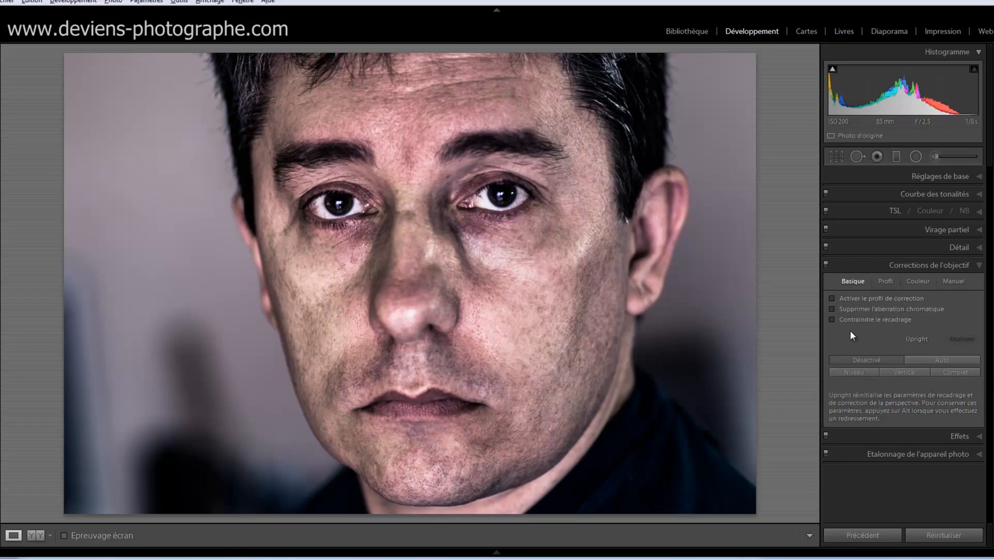
click(832, 299)
click(833, 309)
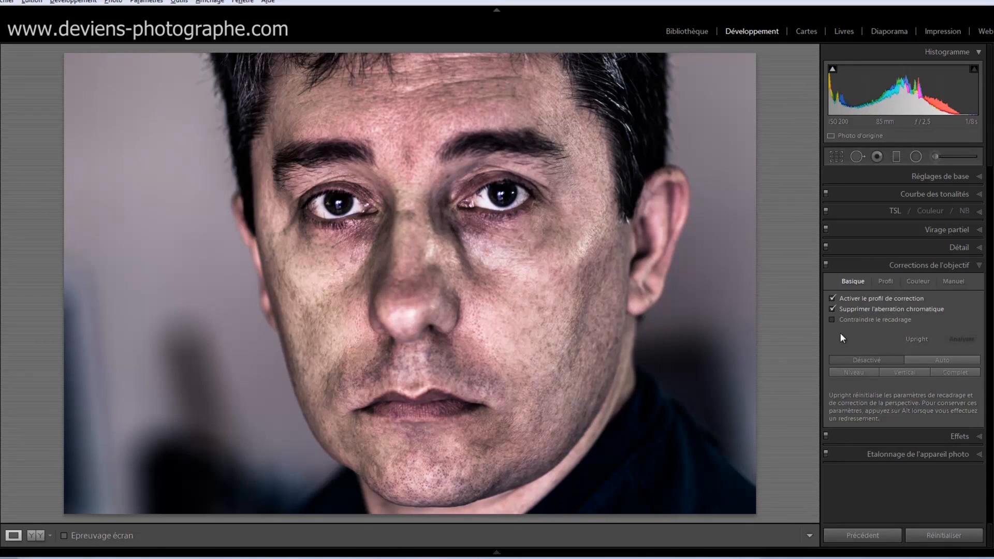
click(862, 263)
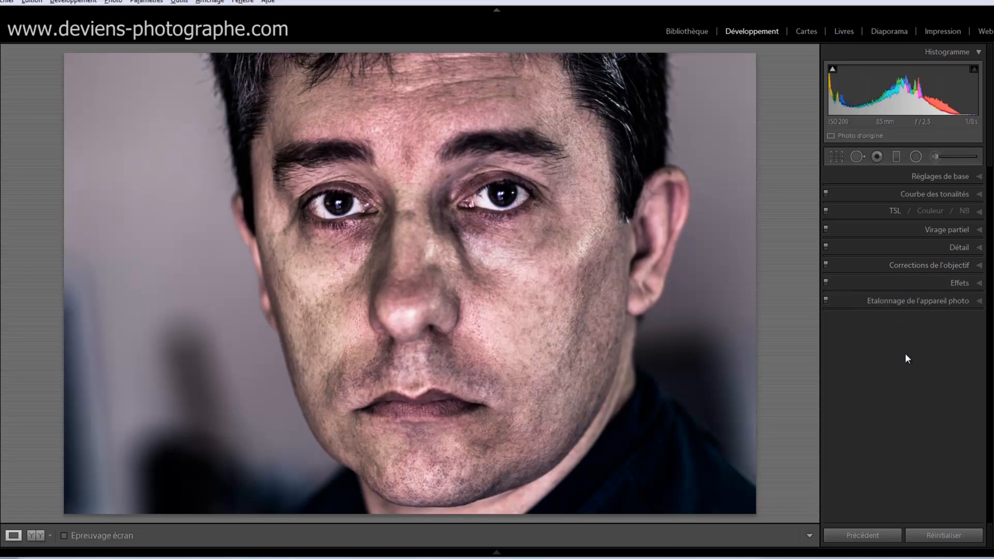
- Add a dark post-crop vignette with an amount of −29 and a midpoint of 40
click(913, 281)
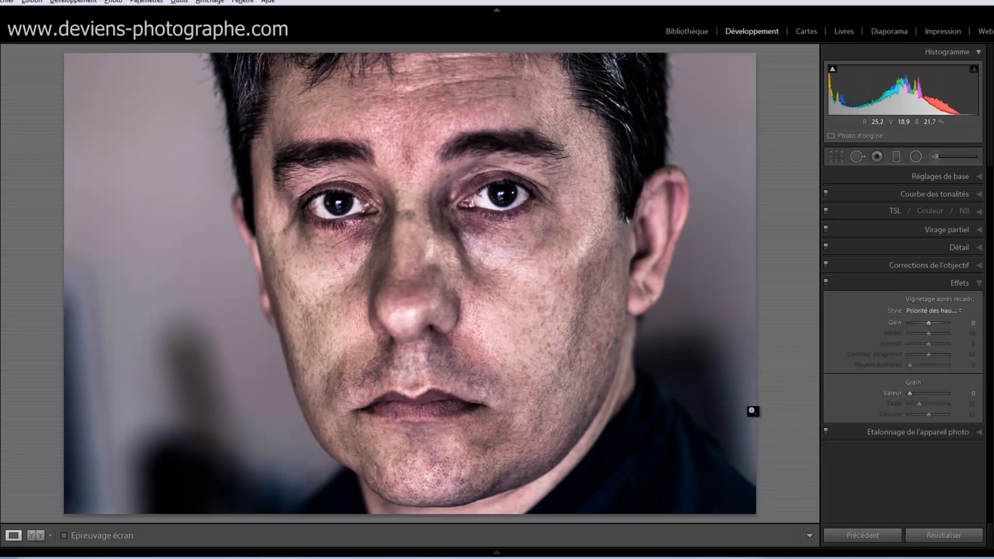
mouse_move(928, 322)
mouse_down()
mouse_move(920, 322)
mouse_move(927, 338)
mouse_up()
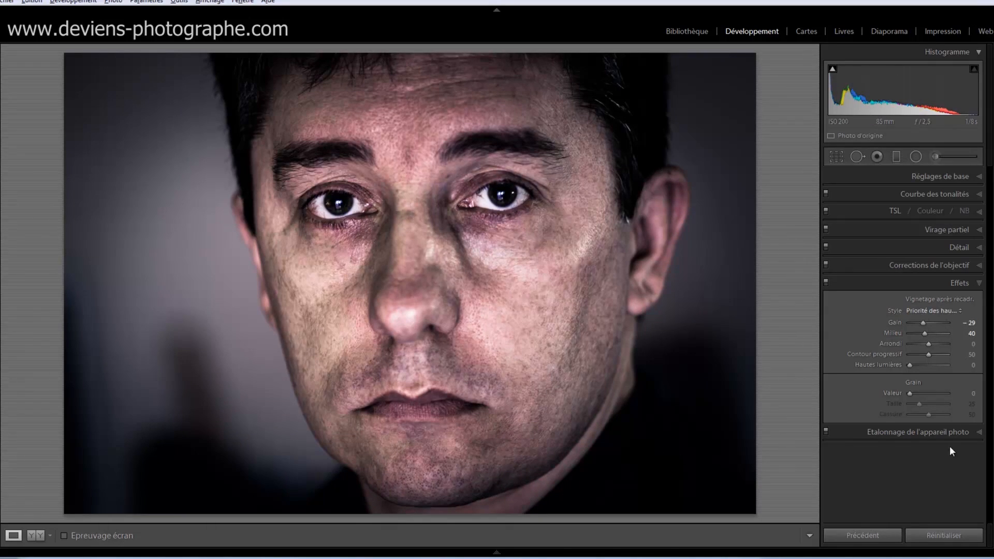
click(911, 280)
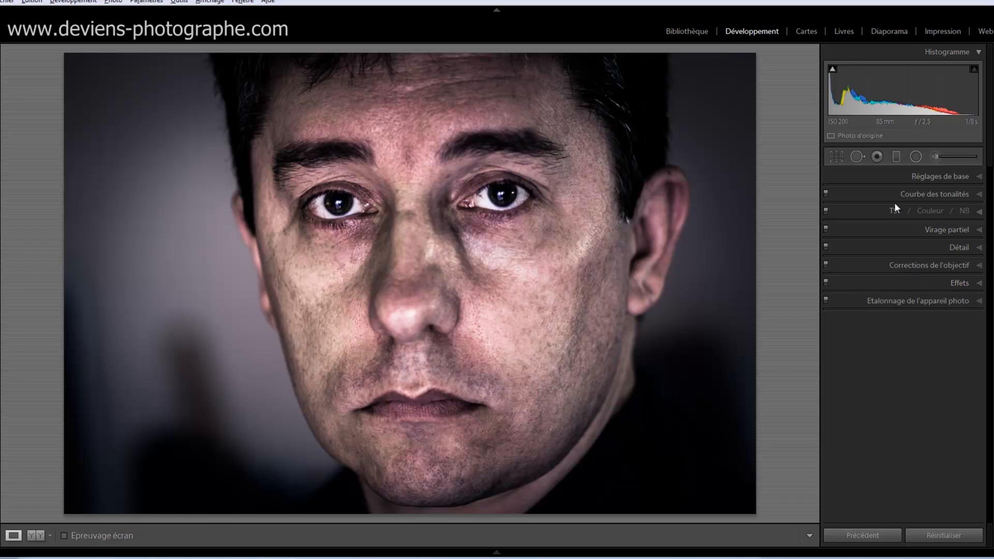
- Strengthen the basic adjustments to contrast +79 and clarity +55
click(904, 176)
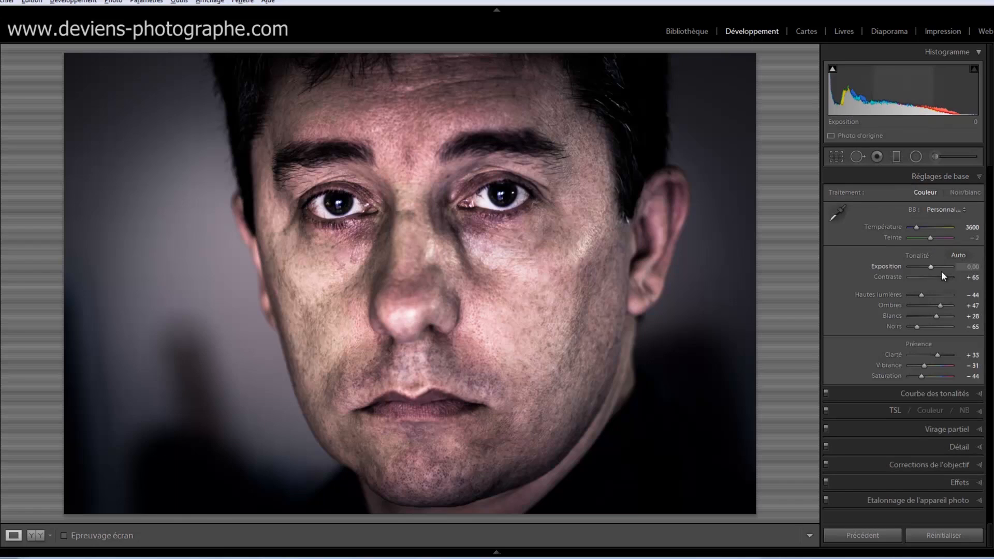
drag(945, 277, 949, 277)
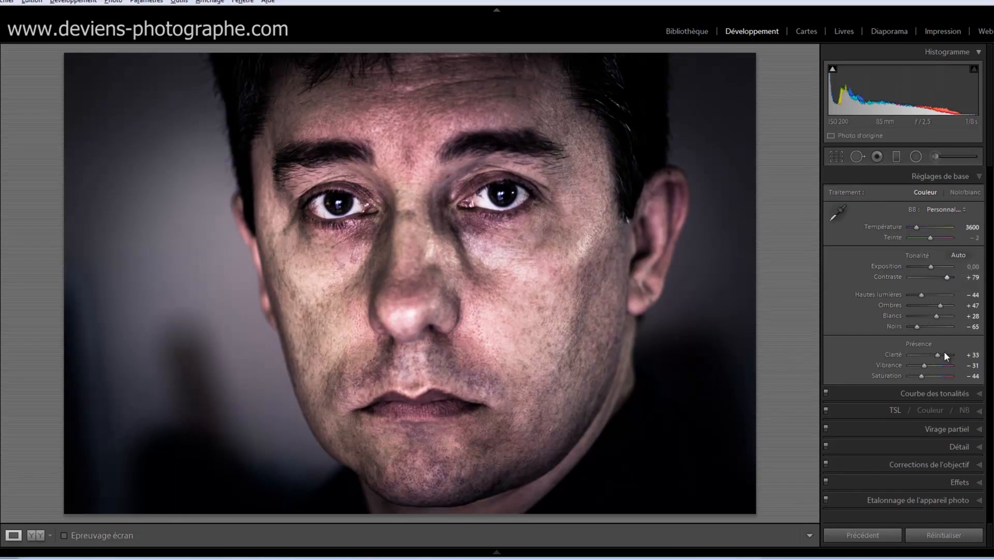
drag(940, 355, 944, 355)
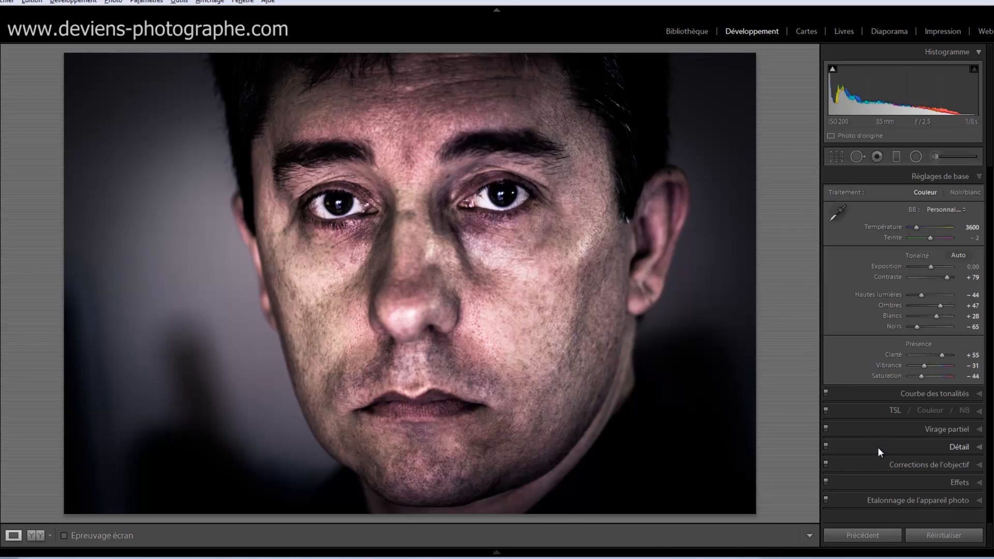
- Compare the before and after versions of the portrait side by side, ending in the single-photo view
mouse_move(458, 557)
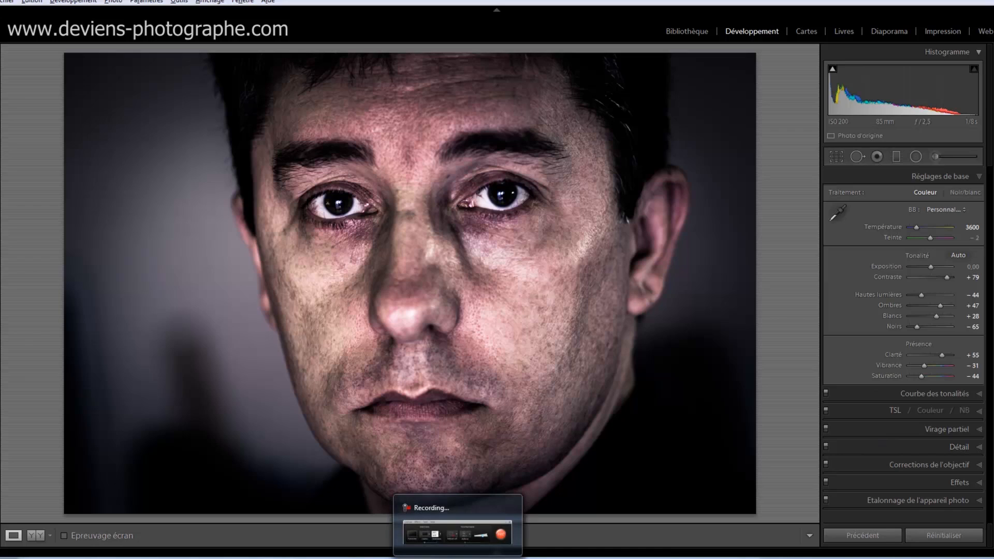
click(35, 535)
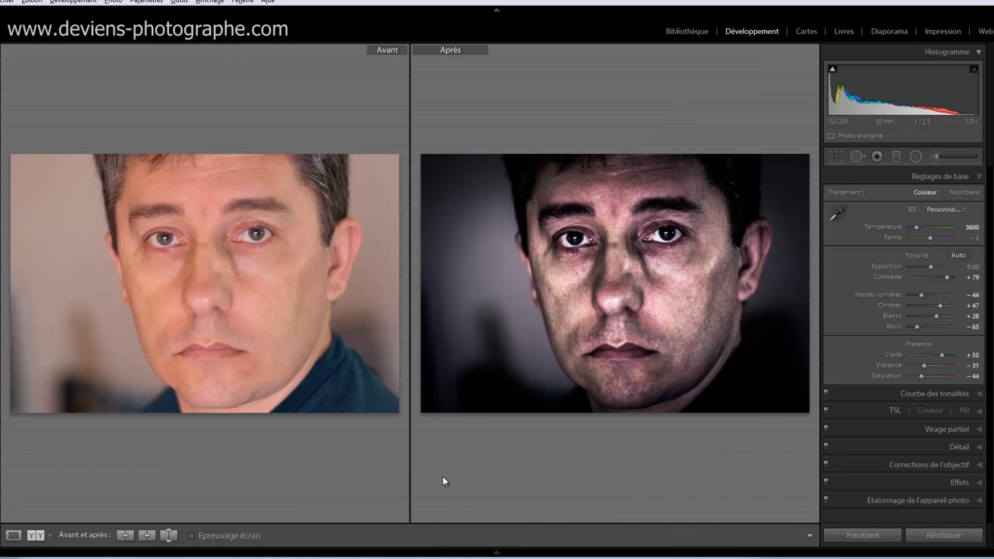
click(13, 535)
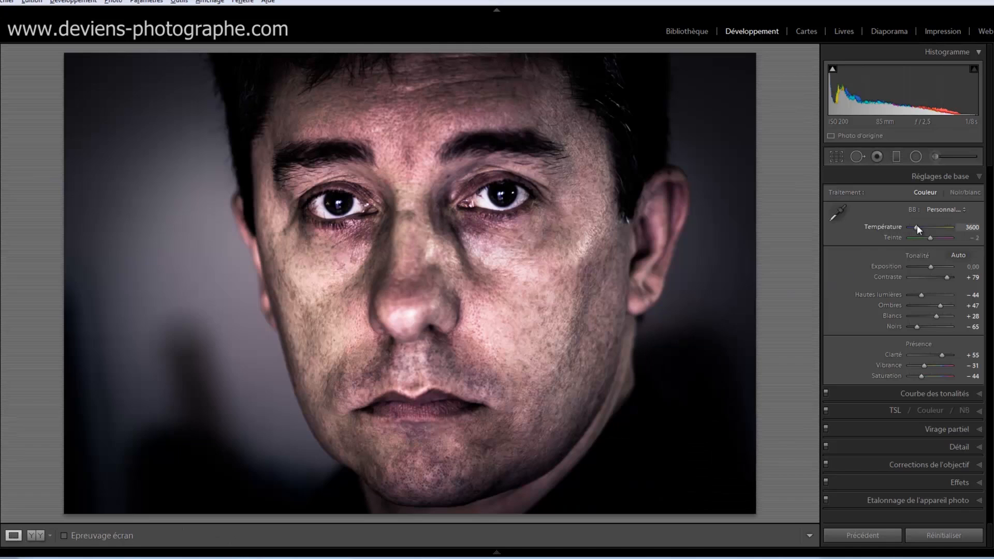
- Warm the white balance temperature to 4533 and lower the overall saturation to −60
drag(917, 225, 921, 228)
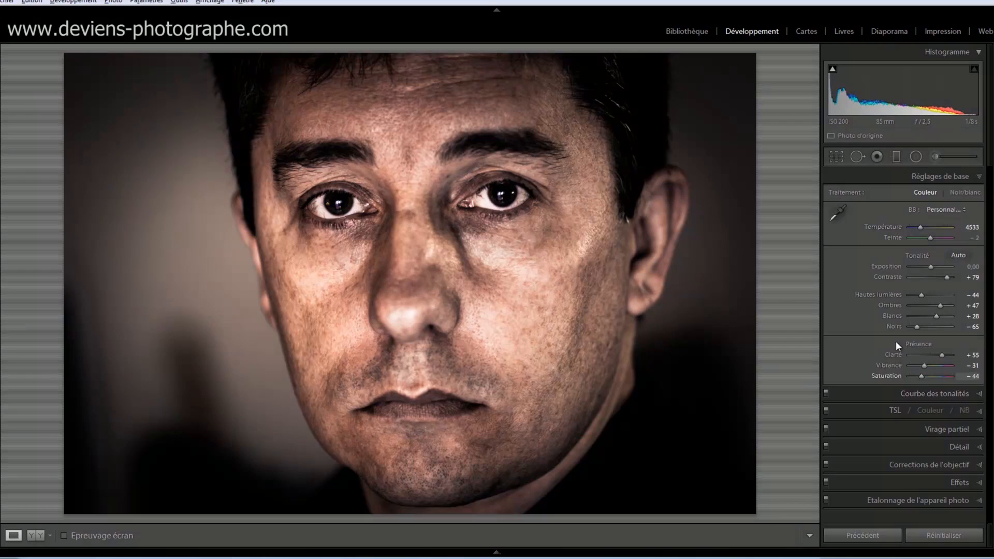
drag(923, 376, 919, 376)
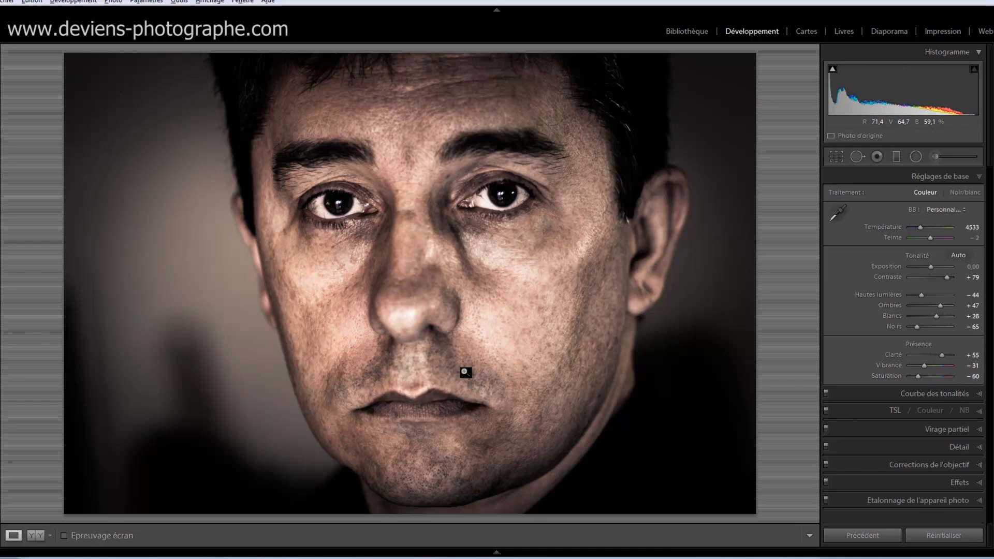
- Toggle back and forth over the temperature change, set the overall saturation to −63, and compare before and after side by side
key(ctrl+z)
key(ctrl+z)
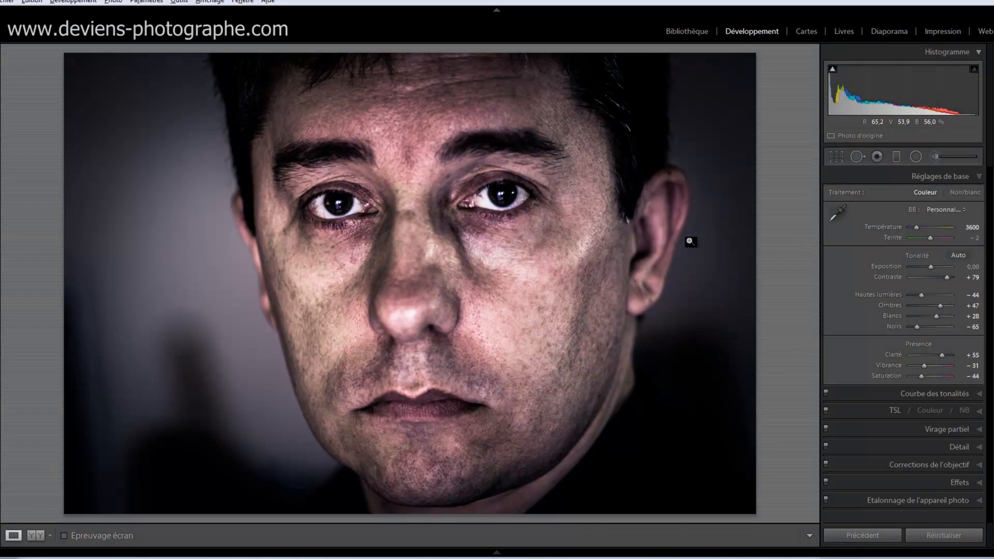
key(ctrl+y)
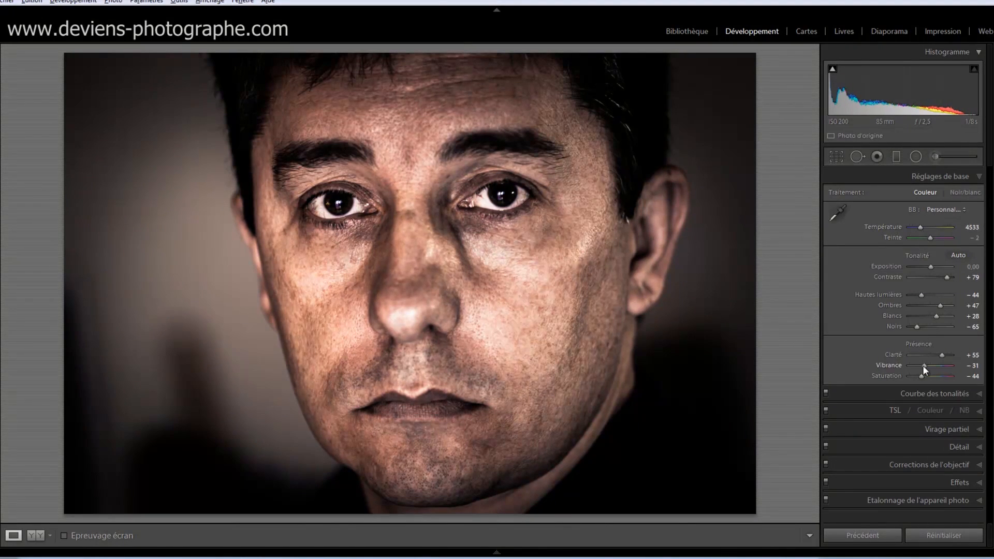
drag(924, 374, 918, 374)
click(35, 535)
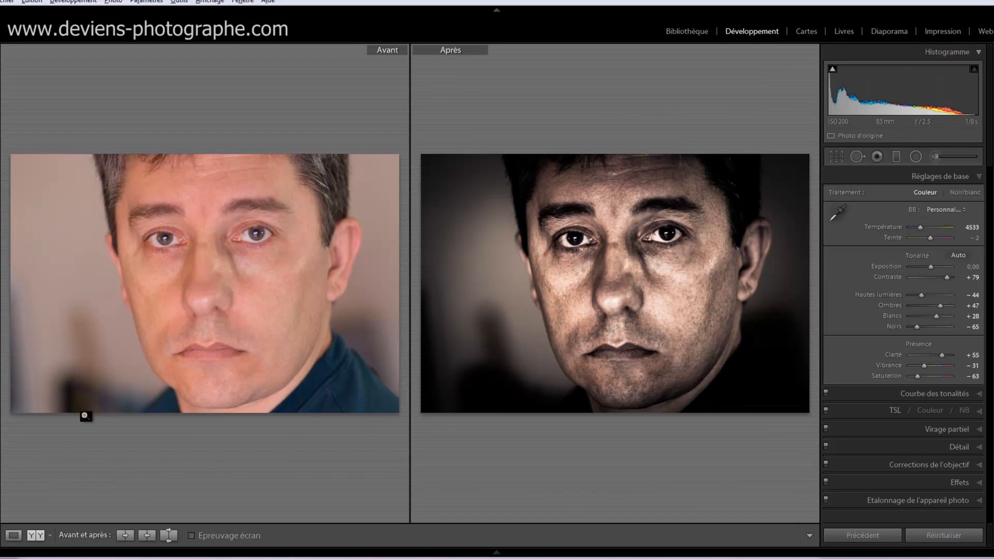
click(14, 535)
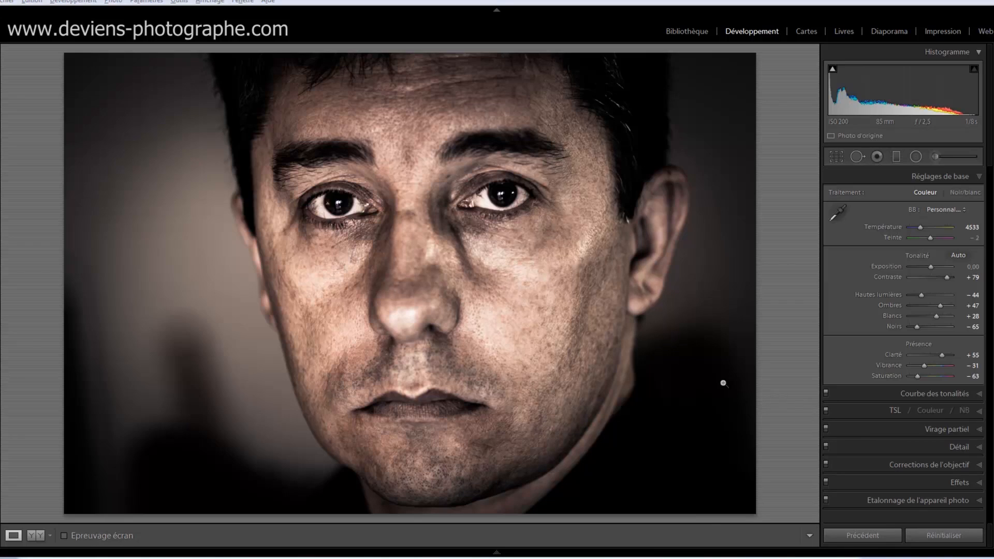
- Prepare an adjustment brush on the eyes with the "Renforcement de l'iris" effect, flow 99 and density 100
click(937, 156)
click(912, 194)
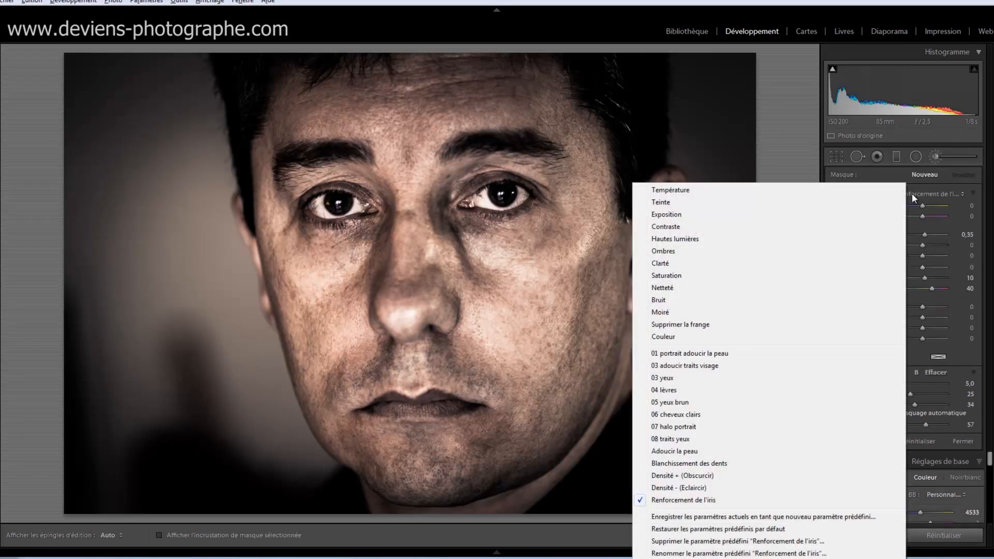
click(673, 501)
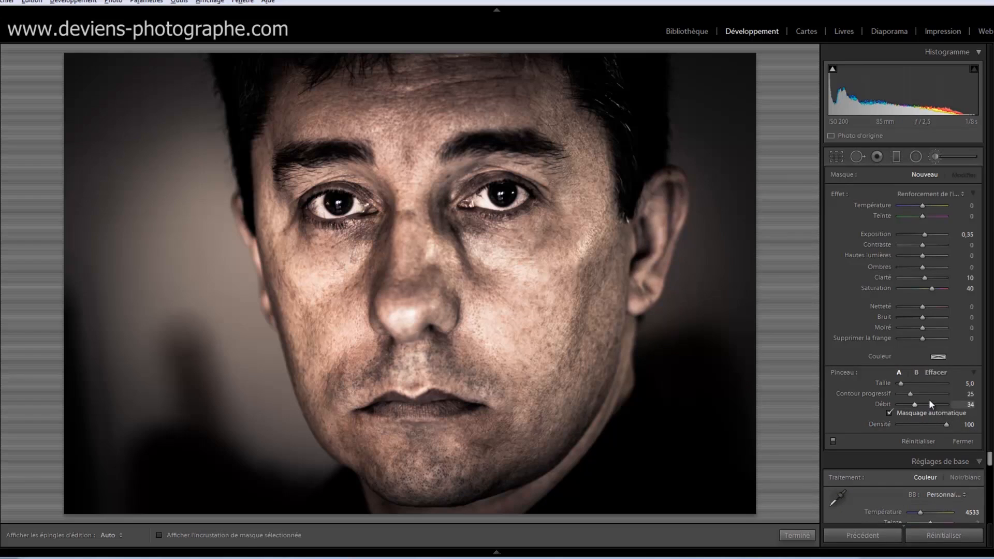
drag(924, 402, 945, 404)
click(332, 203)
drag(616, 253, 506, 273)
key(h)
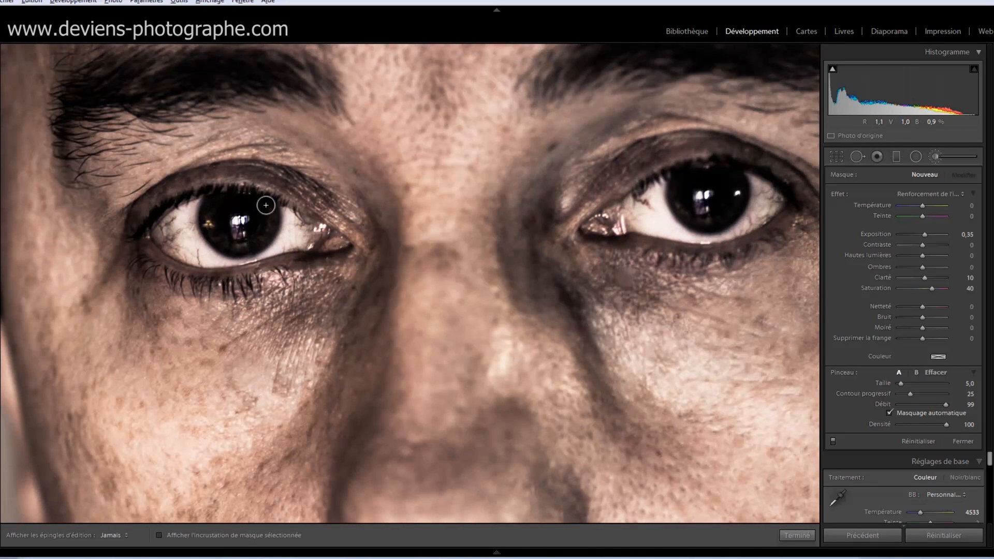
- Try painting the iris enhancement over both eyes with automatic masking on, showing the mask overlay to check coverage
drag(205, 204, 214, 218)
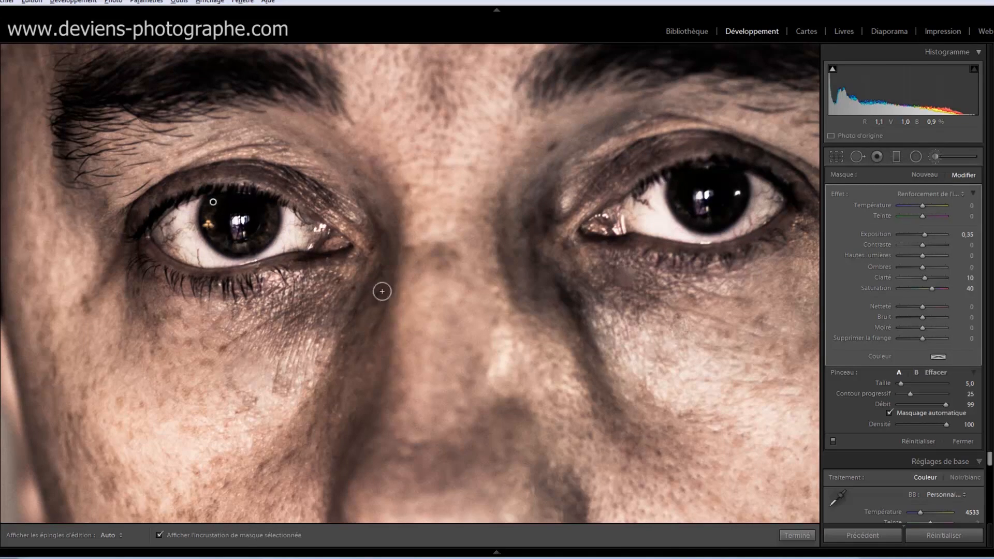
key(o)
key(h)
mouse_move(737, 210)
mouse_down()
mouse_move(693, 206)
mouse_move(722, 183)
mouse_move(706, 168)
mouse_move(719, 179)
mouse_move(703, 176)
mouse_move(730, 176)
mouse_move(739, 203)
mouse_move(726, 219)
mouse_move(670, 196)
mouse_move(721, 191)
mouse_move(695, 172)
mouse_move(727, 177)
mouse_up()
key(h)
key(h)
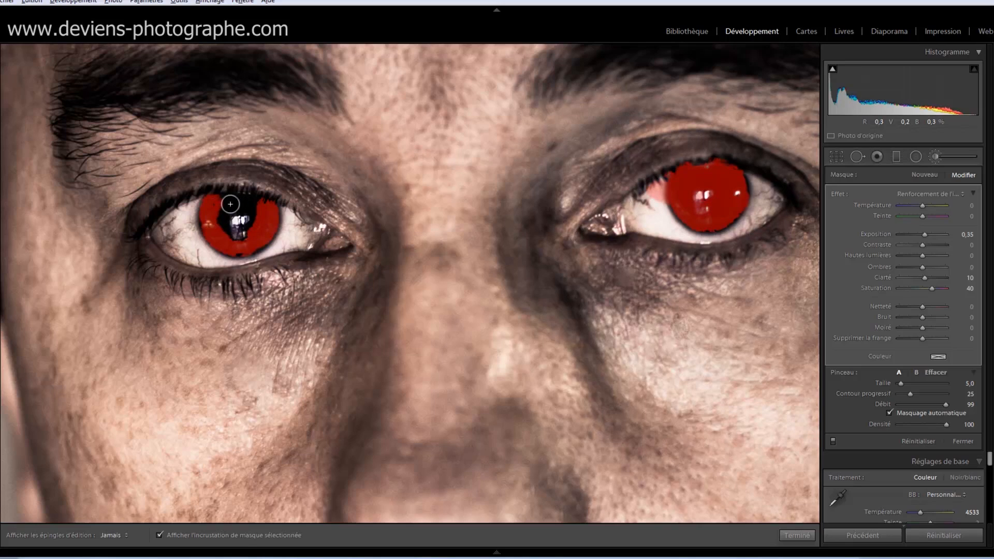
key(h)
- Turn off automatic masking and try a fresh brush stroke around one iris, undoing that stroke
click(889, 412)
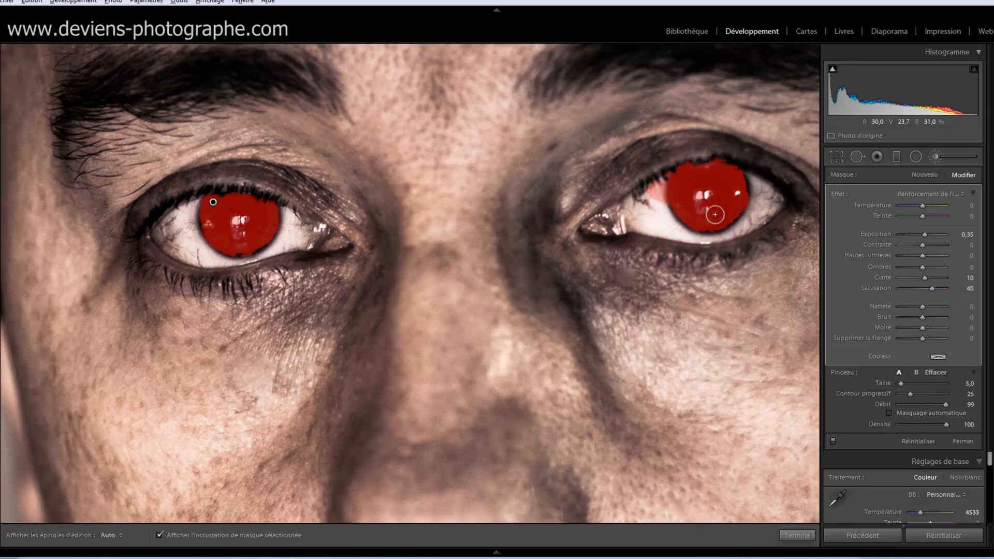
key(Return)
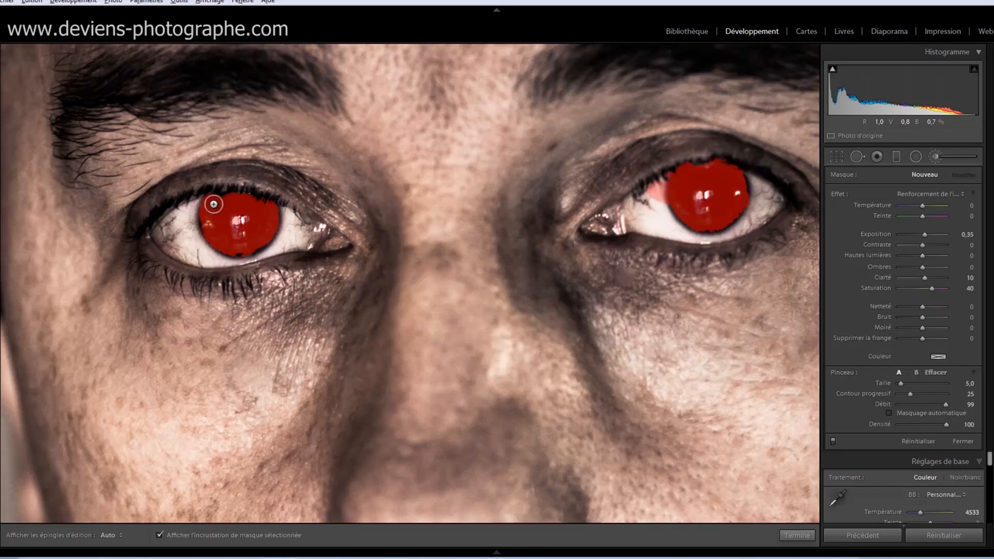
key(h)
mouse_move(210, 199)
mouse_down()
mouse_move(230, 244)
mouse_move(248, 255)
mouse_move(256, 240)
mouse_up()
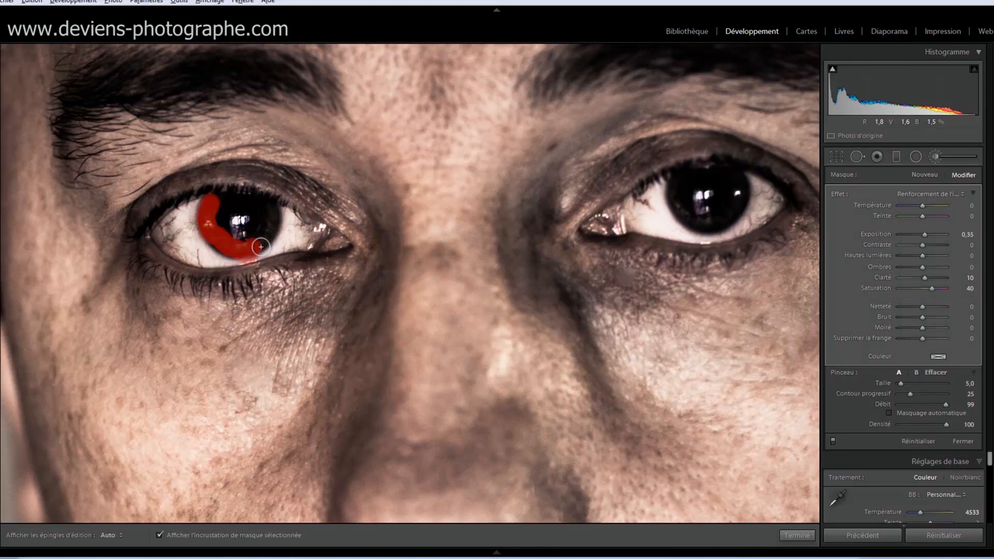
key(ctrl+z)
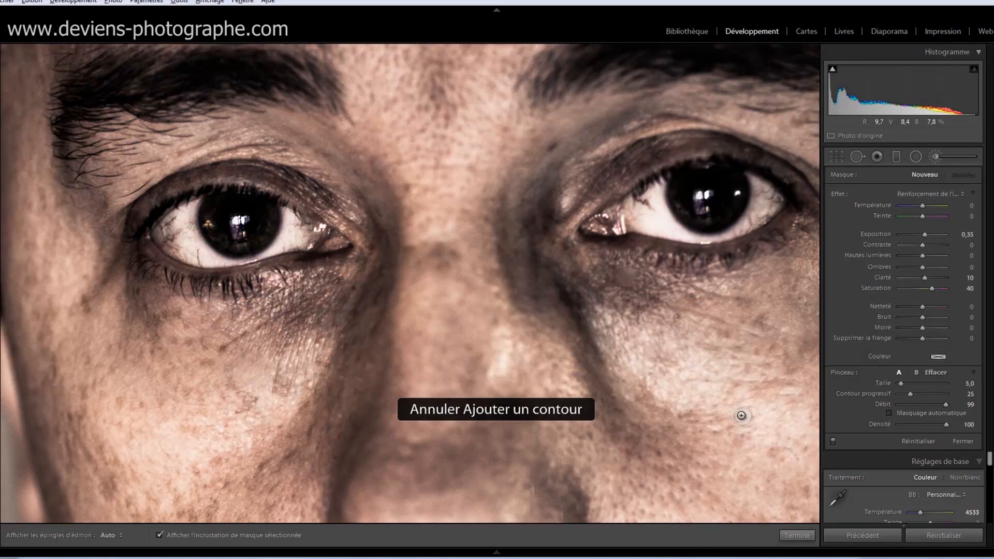
- Set the brush feather to 80, paint a new enhancement mask over both irises, and hide the mask overlay
drag(912, 392, 936, 395)
key(h)
mouse_move(214, 206)
mouse_down()
mouse_move(212, 228)
mouse_move(241, 249)
mouse_move(267, 229)
mouse_move(265, 215)
mouse_move(245, 213)
mouse_move(248, 228)
mouse_move(239, 224)
mouse_move(238, 206)
mouse_move(260, 218)
mouse_up()
key(h)
mouse_move(681, 175)
mouse_down()
mouse_move(676, 200)
mouse_move(702, 225)
mouse_move(729, 220)
mouse_move(736, 189)
mouse_move(718, 184)
mouse_move(700, 198)
mouse_move(708, 204)
mouse_move(698, 186)
mouse_move(722, 182)
mouse_move(711, 188)
mouse_move(721, 228)
mouse_up()
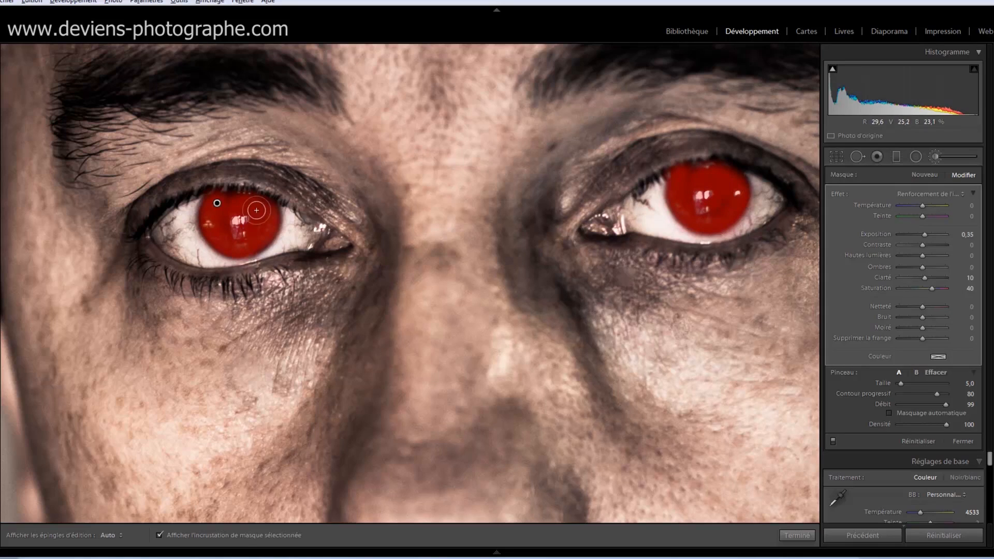
drag(240, 234, 250, 242)
key(o)
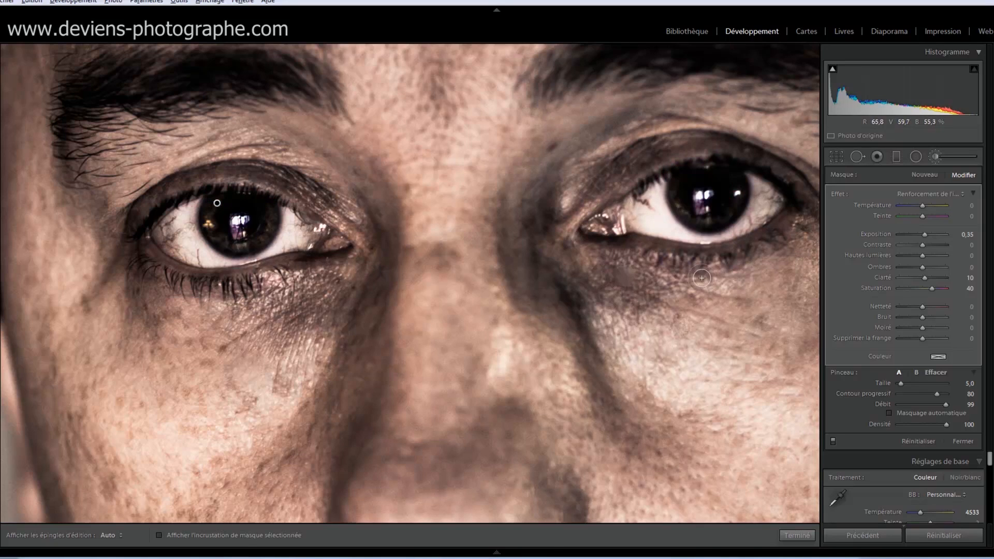
- Set the iris mask's exposure to 1,14, contrast to 40, shadows to 33 and saturation to 50
click(833, 440)
click(832, 442)
drag(924, 237, 931, 247)
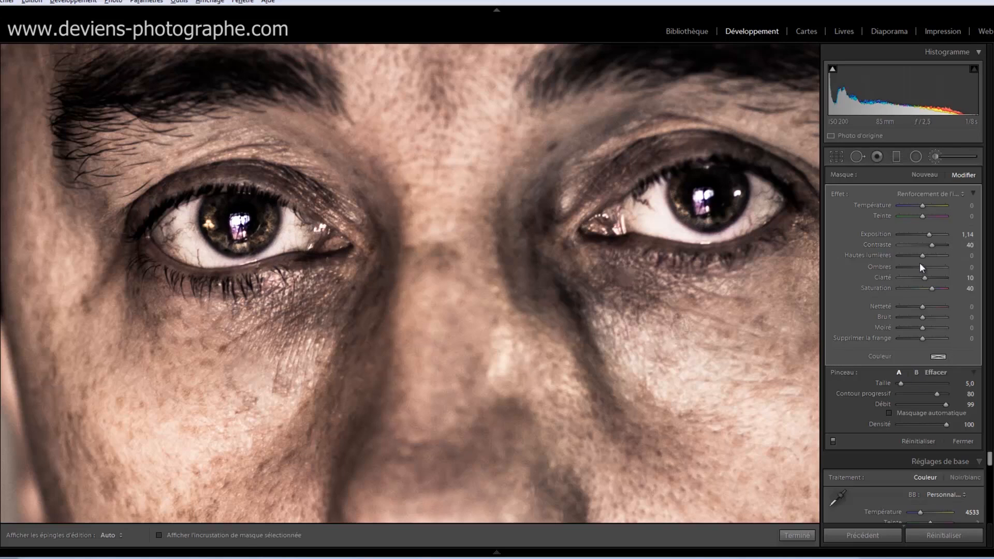
drag(925, 269, 933, 267)
click(934, 287)
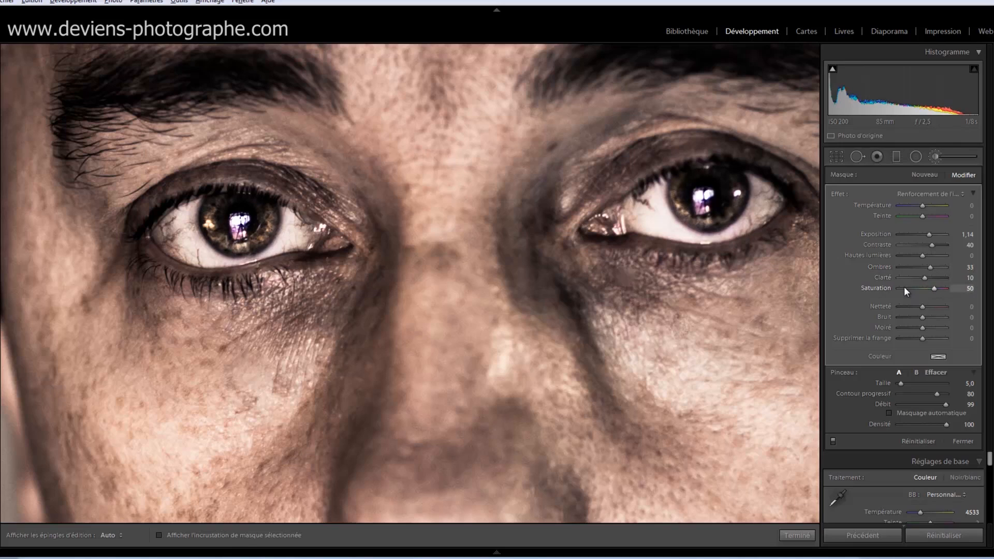
- Compare the whole portrait with and without the brushed iris enhancement
click(435, 251)
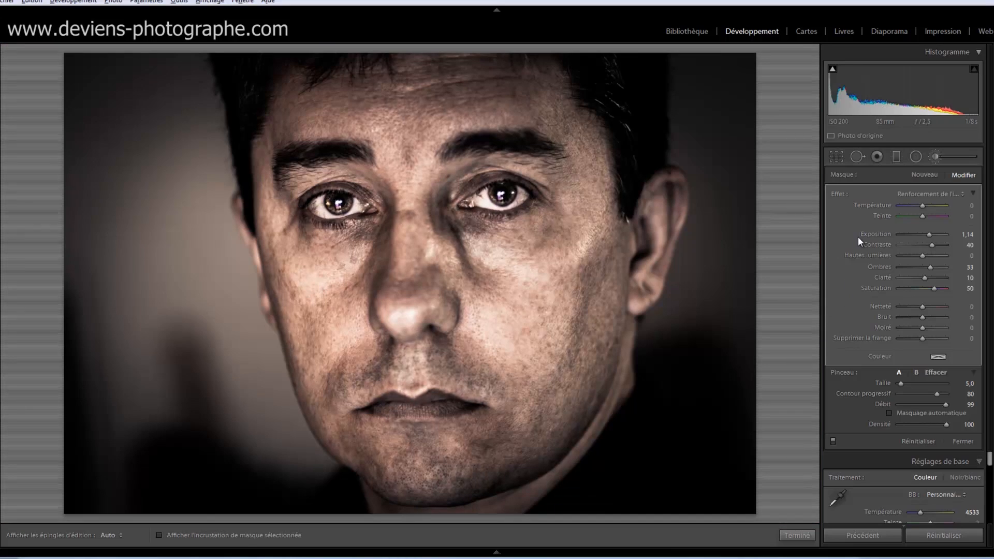
click(833, 441)
click(833, 441)
- Set the iris mask's exposure to 1,00 and compare the portrait with the brush adjustment off and on
drag(930, 234, 929, 234)
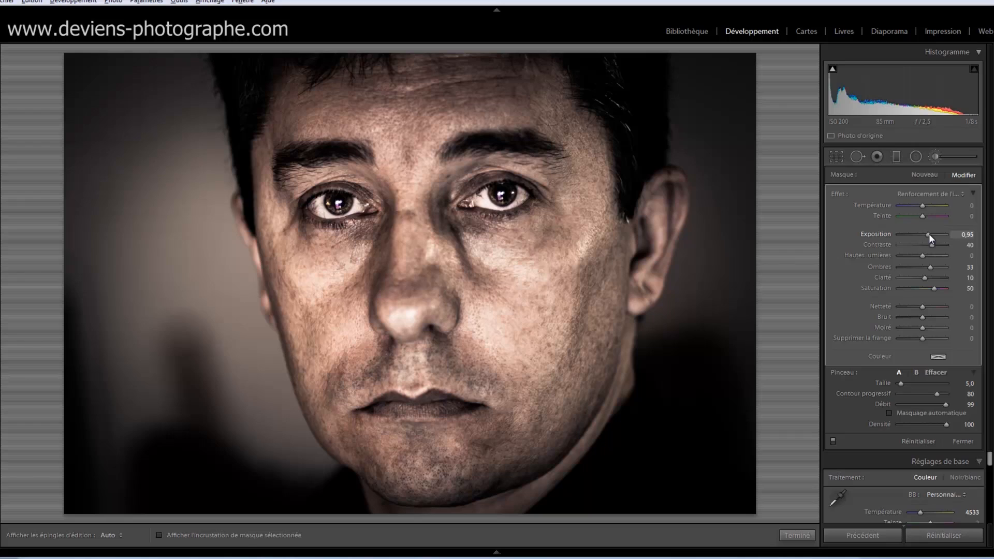
click(961, 235)
text(1)
key(Return)
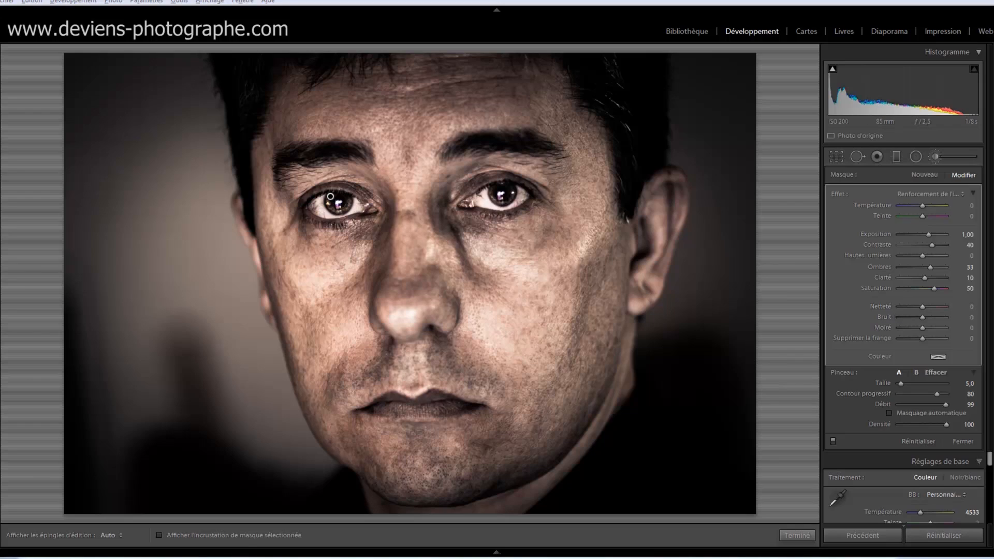
click(833, 441)
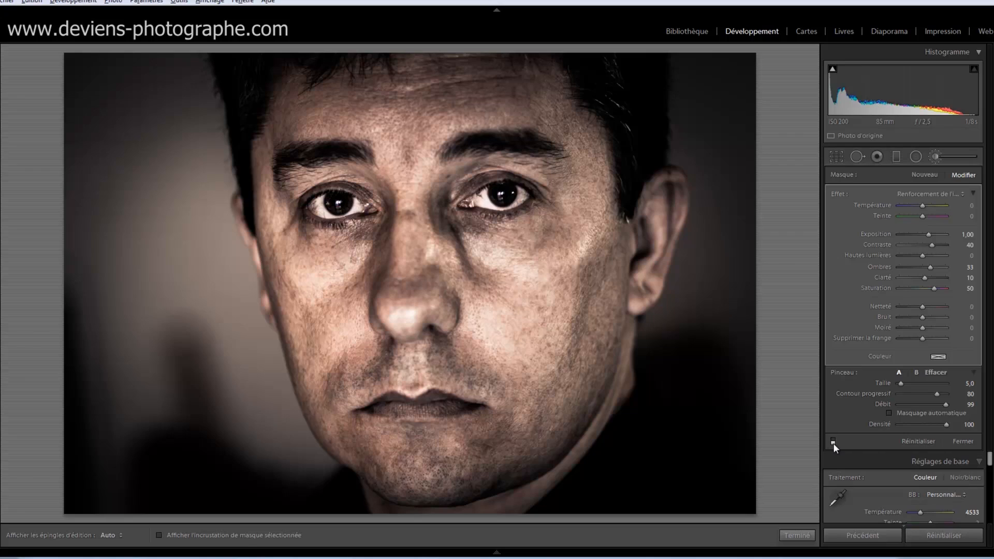
click(833, 442)
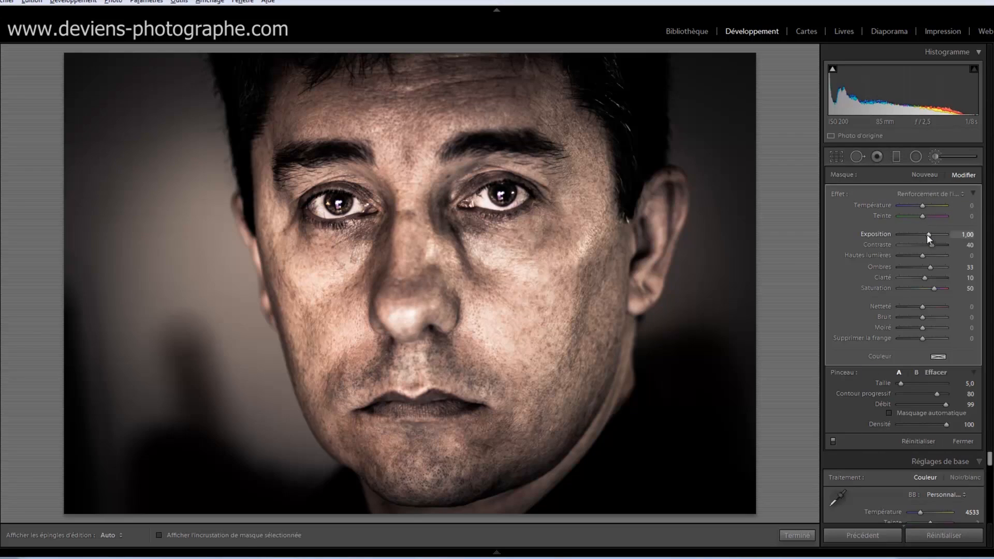
- Set the iris mask's exposure to 1,15
drag(927, 234, 930, 234)
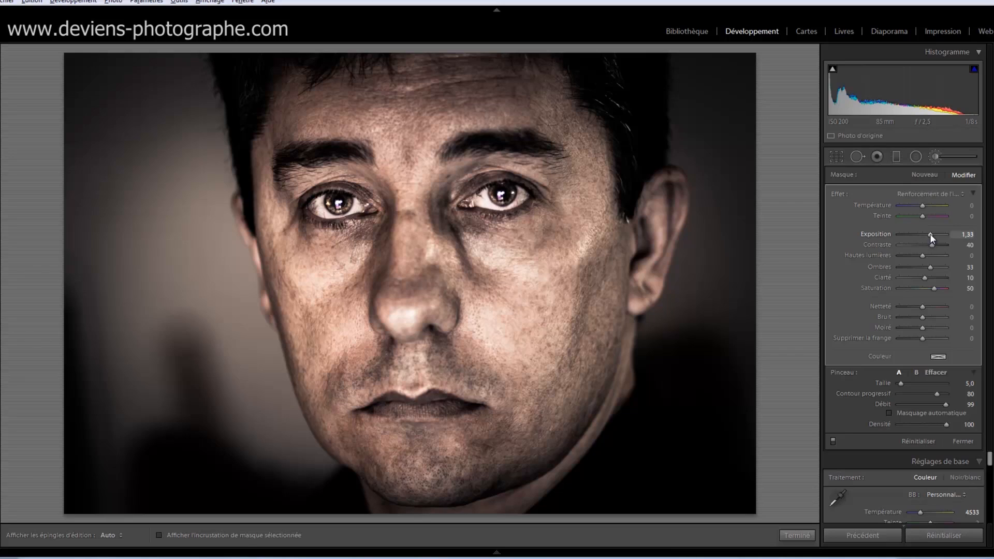
click(965, 234)
text(15)
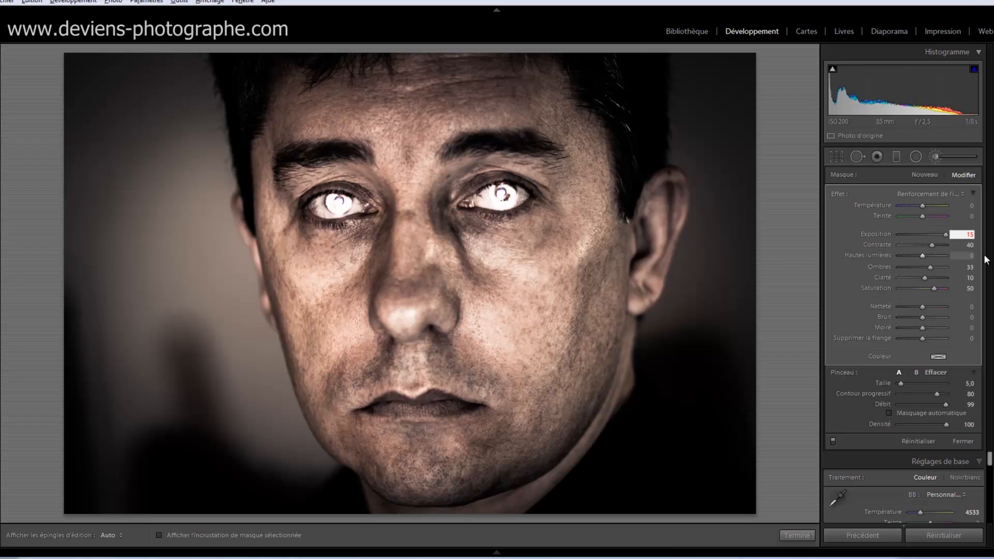
drag(964, 234, 982, 236)
text(1,15)
key(Return)
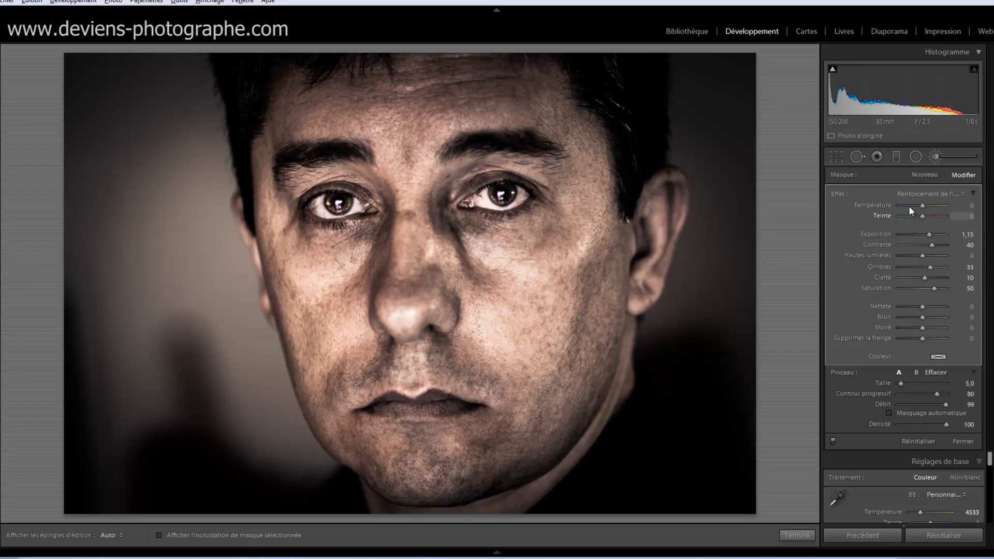
- Start a new brush mask for the iris outlines with size 2,0, feather 26, flow 32 and density 51
click(924, 175)
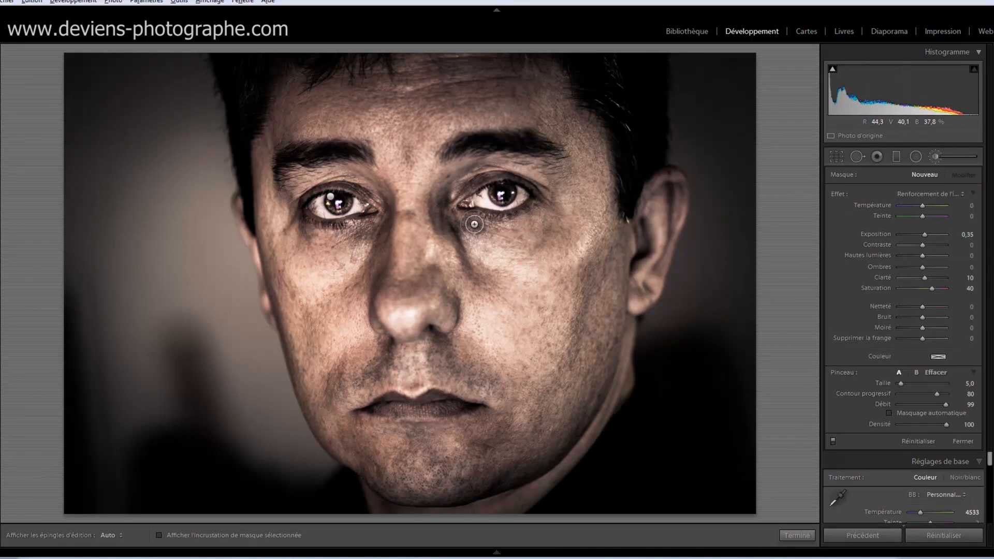
key(z)
drag(87, 239, 228, 248)
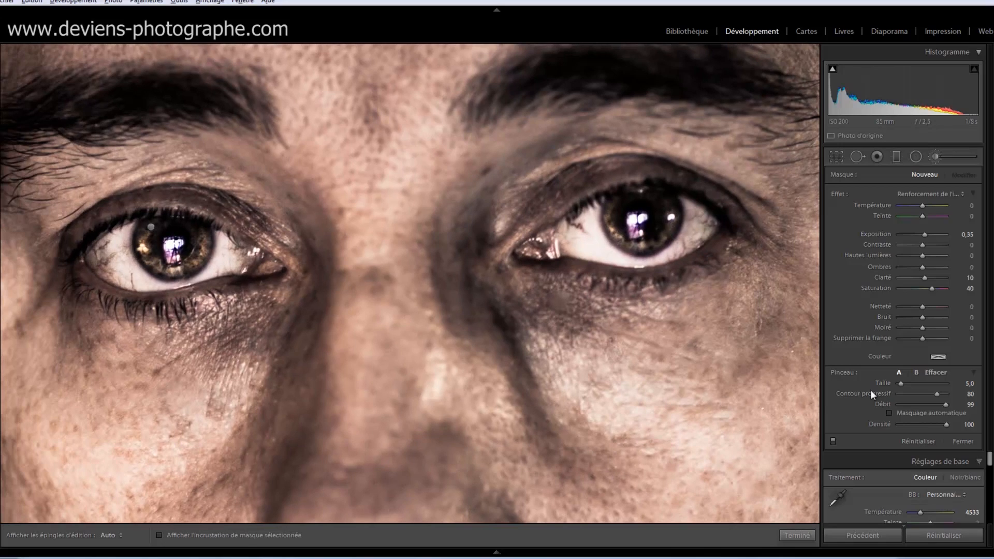
drag(903, 384, 899, 383)
scroll(629, 229, up, 2)
drag(914, 405, 912, 406)
- Darken the outer edges of both irises by brushing around them with the mask's exposure at −1,81
key(h)
mouse_move(601, 212)
mouse_down()
mouse_move(614, 246)
mouse_move(651, 254)
mouse_move(679, 225)
mouse_move(672, 192)
mouse_up()
drag(922, 233, 914, 234)
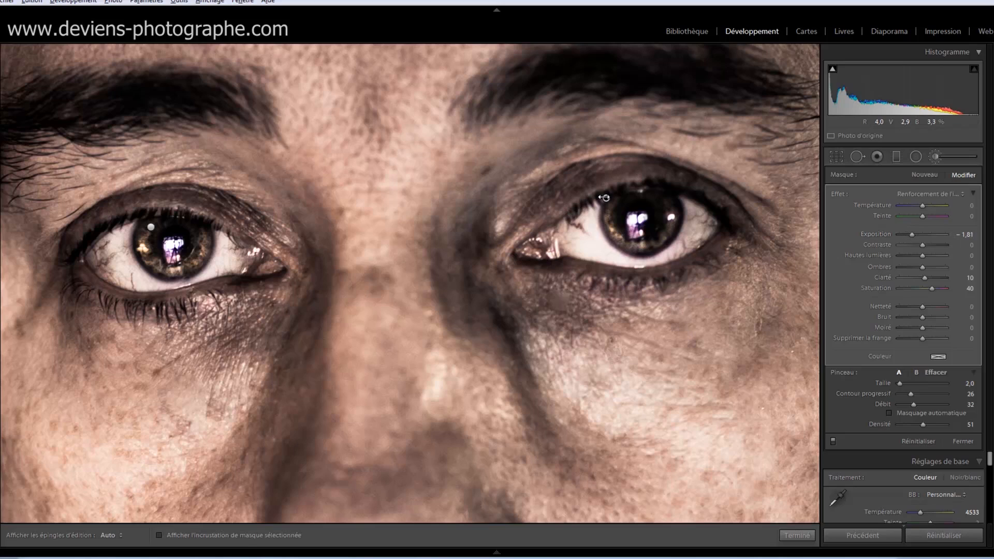
key(h)
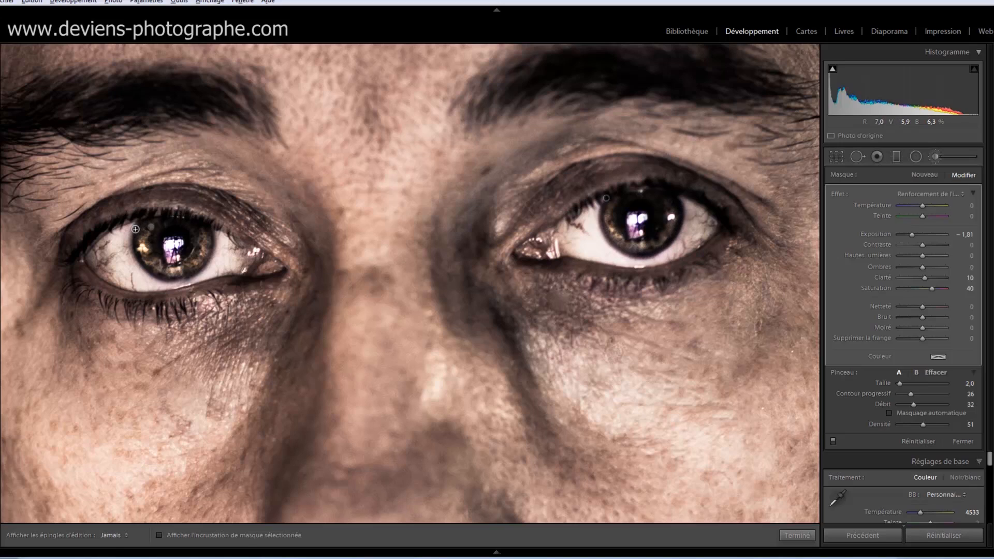
mouse_move(133, 252)
mouse_down()
mouse_move(170, 283)
mouse_move(195, 279)
mouse_move(207, 262)
mouse_up()
key(h)
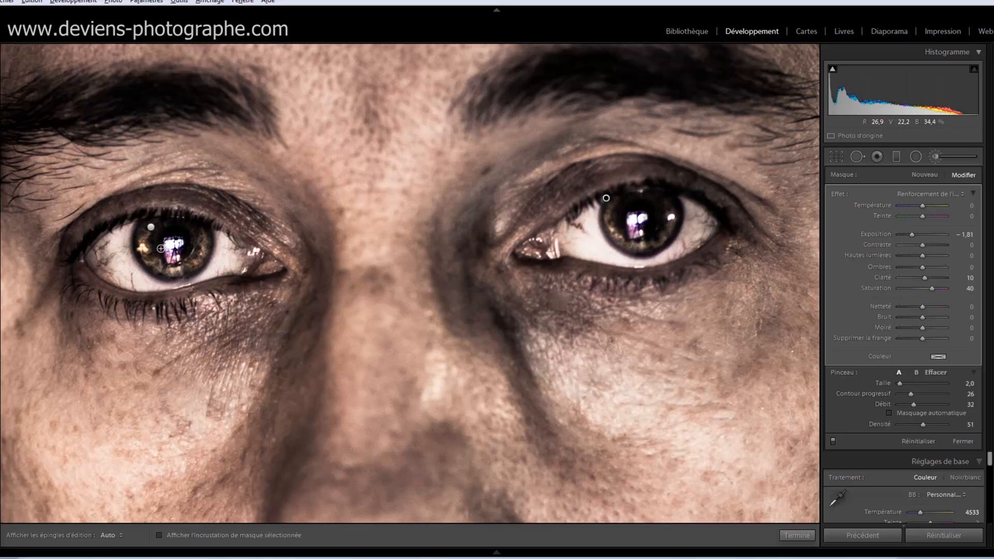
key(h)
key(h)
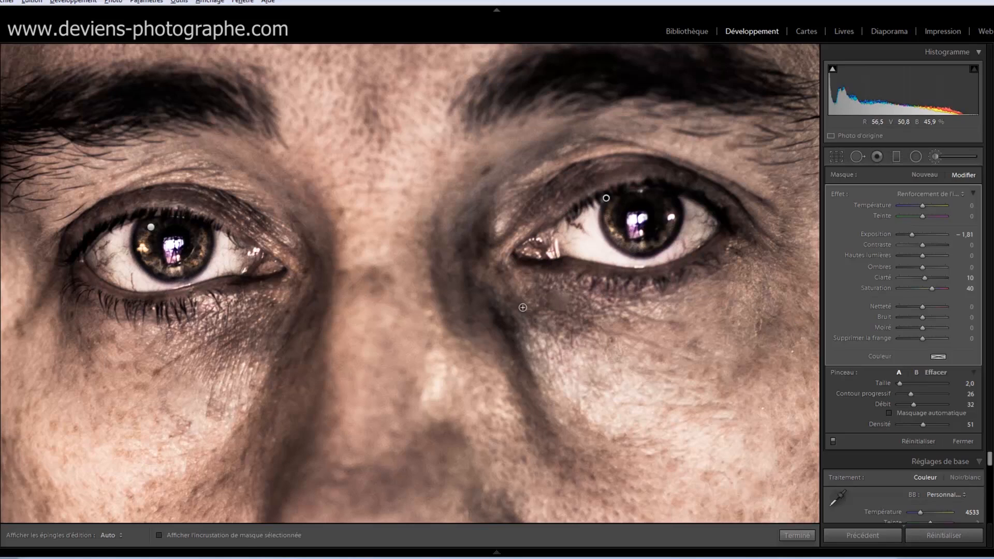
- Compare the full portrait with the eye brush adjustments switched off and back on
click(398, 285)
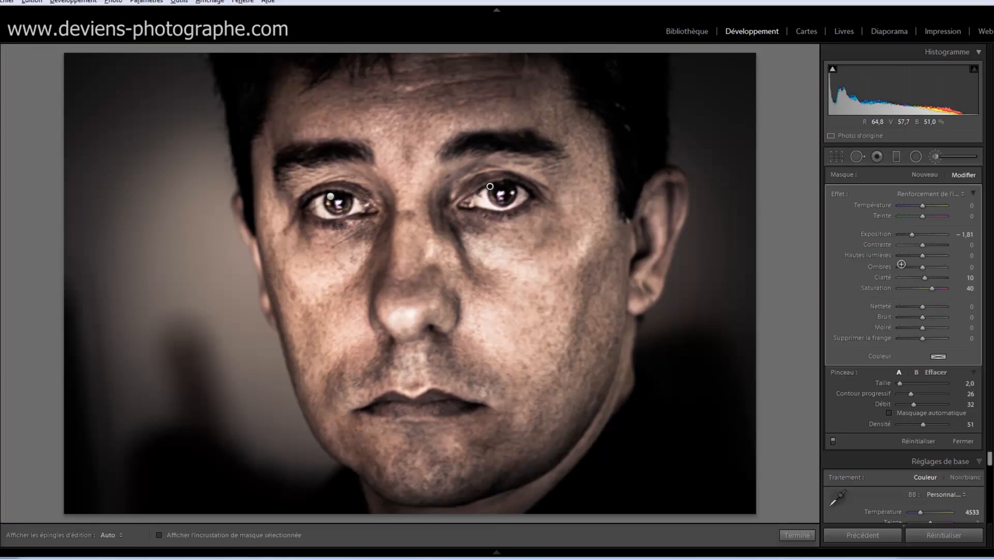
click(833, 444)
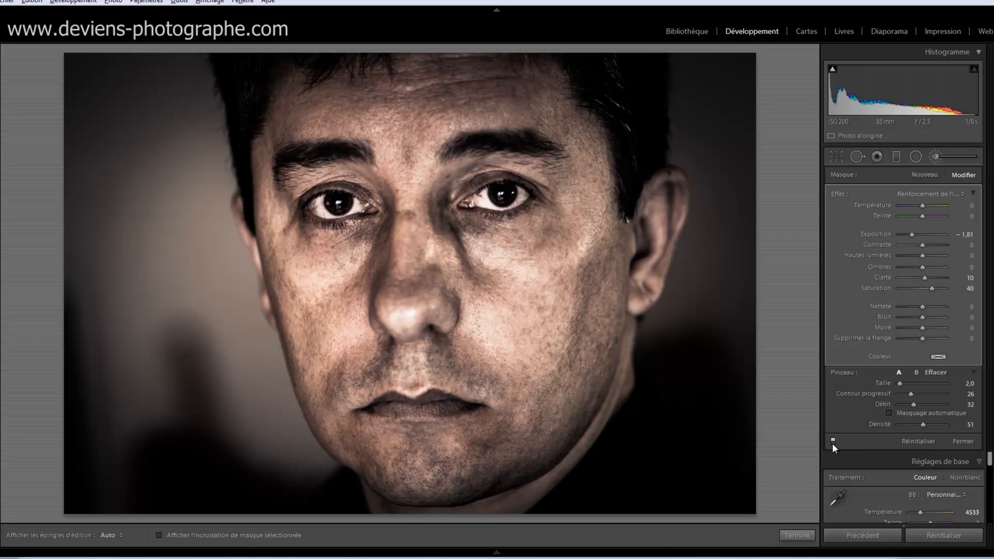
click(832, 442)
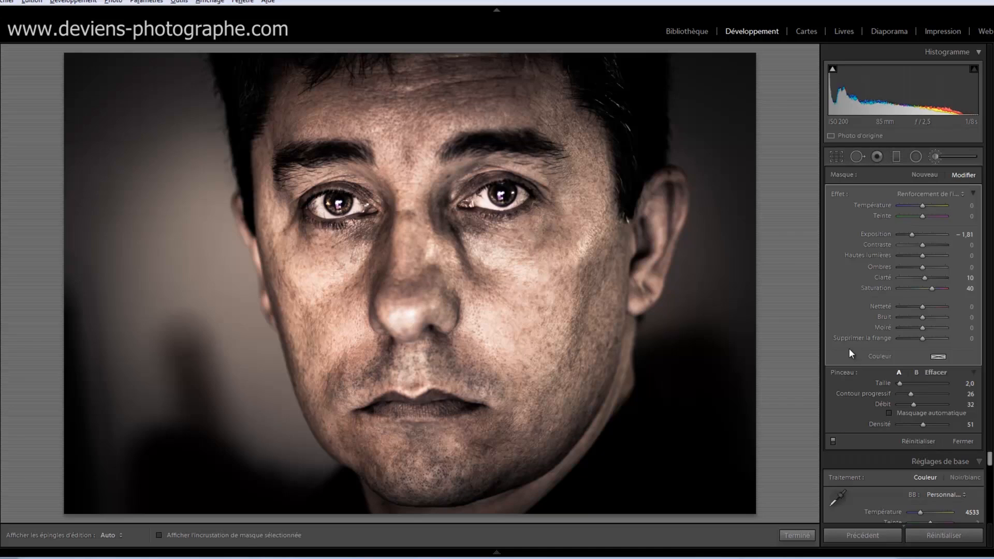
- Reselect the brightening mask on the irises and show its mask overlay
click(965, 235)
click(329, 196)
mouse_move(330, 196)
key(o)
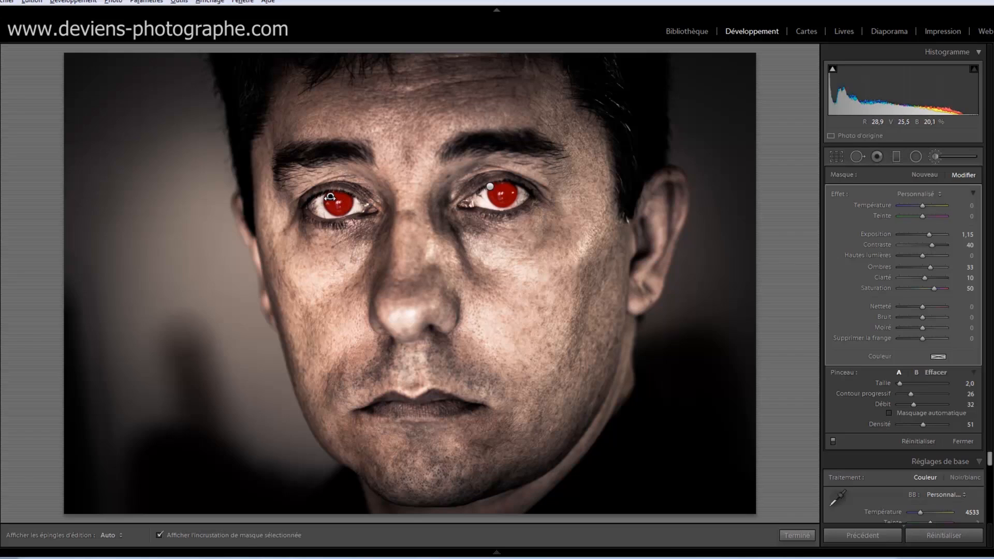
- Check the iris outline mask's coverage, then hide the mask overlay and leave the adjustment brush
click(490, 186)
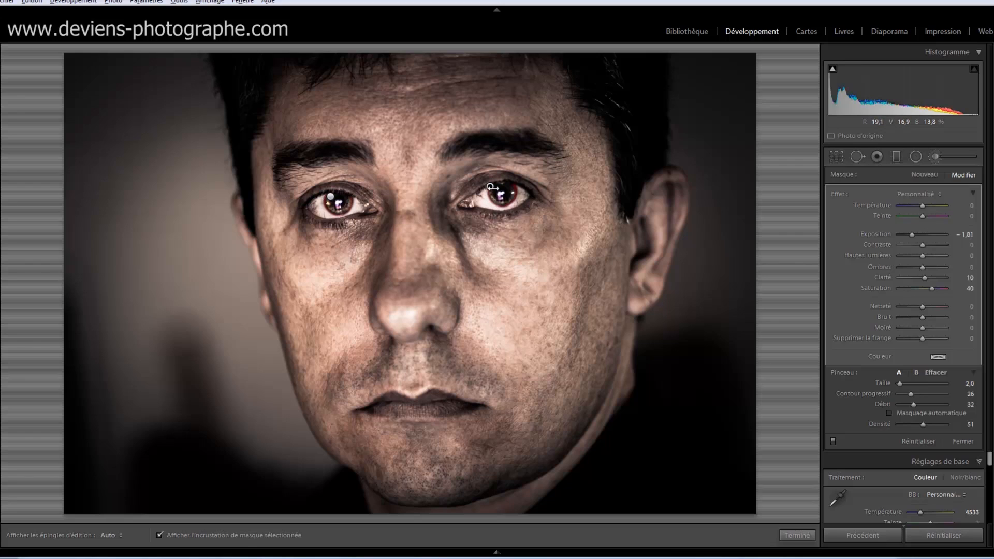
key(o)
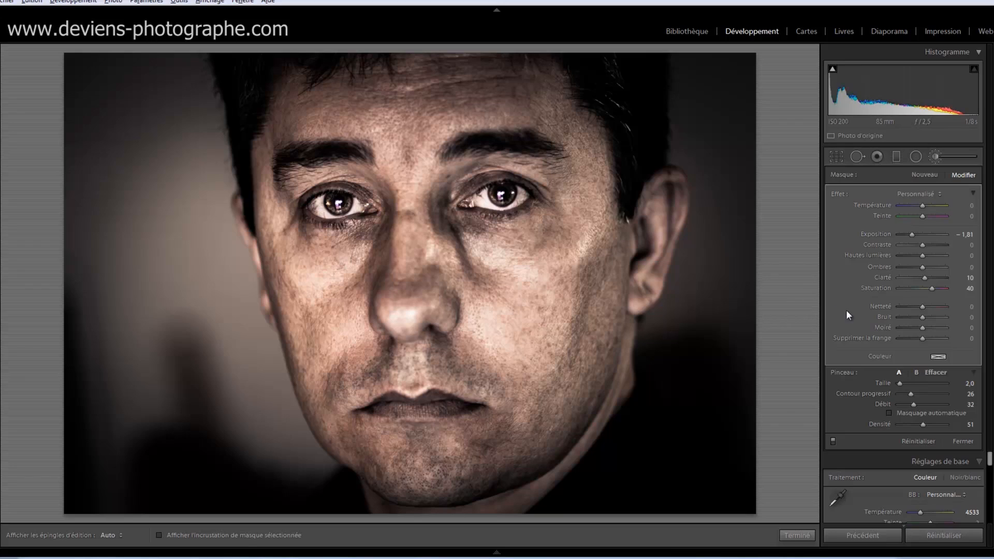
key(k)
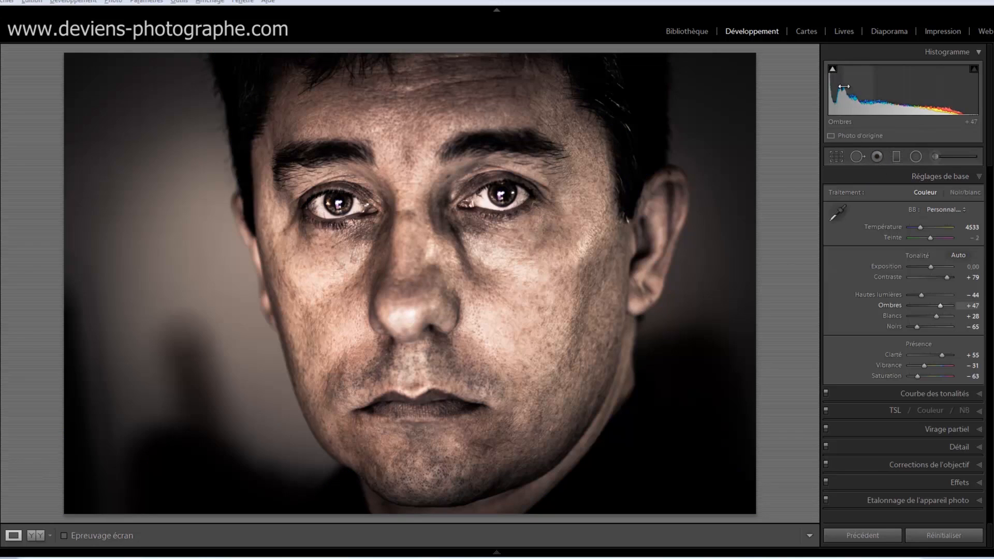
- Rebalance the portrait's tones with highlights −76, shadows +28, whites +25 and blacks +1
mouse_move(832, 71)
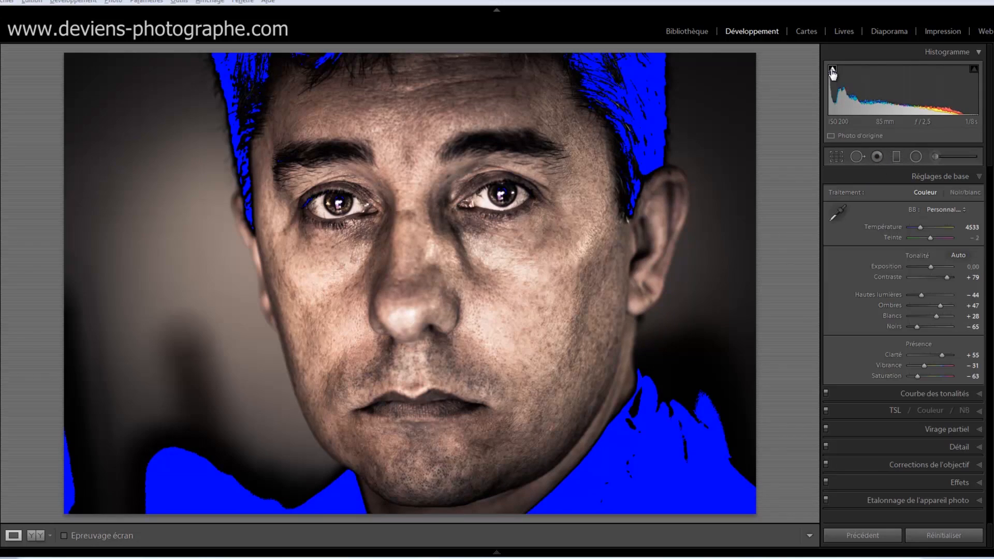
drag(832, 85, 860, 89)
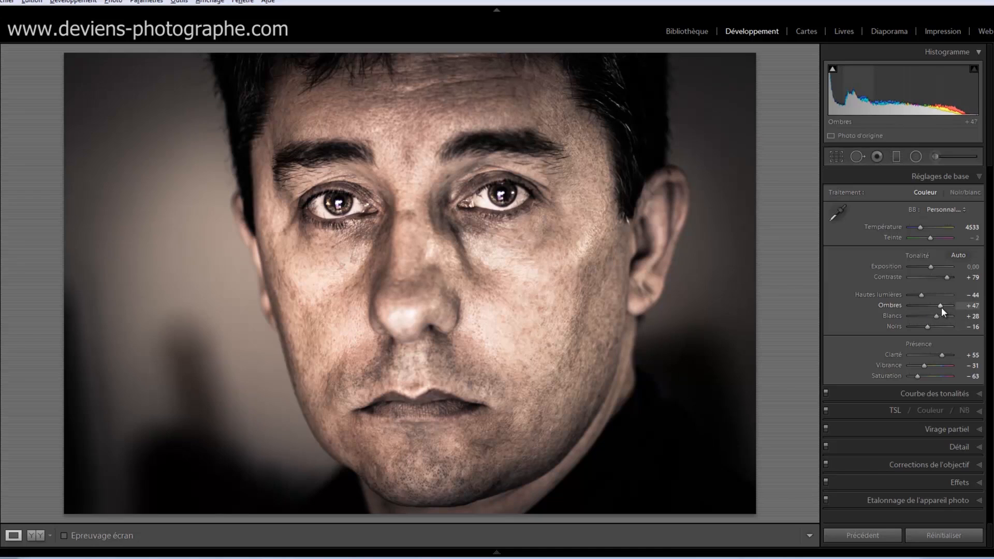
drag(940, 307, 914, 294)
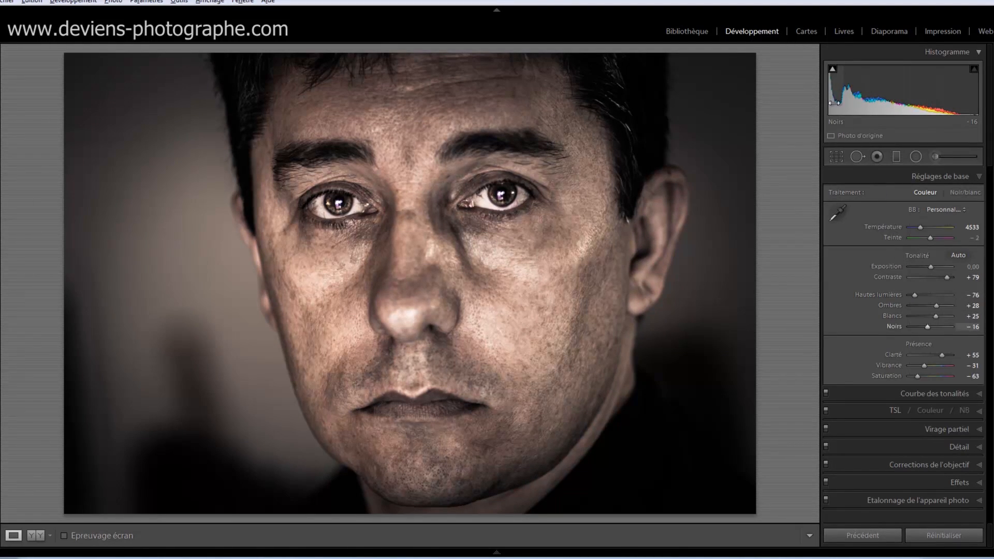
drag(835, 97, 865, 109)
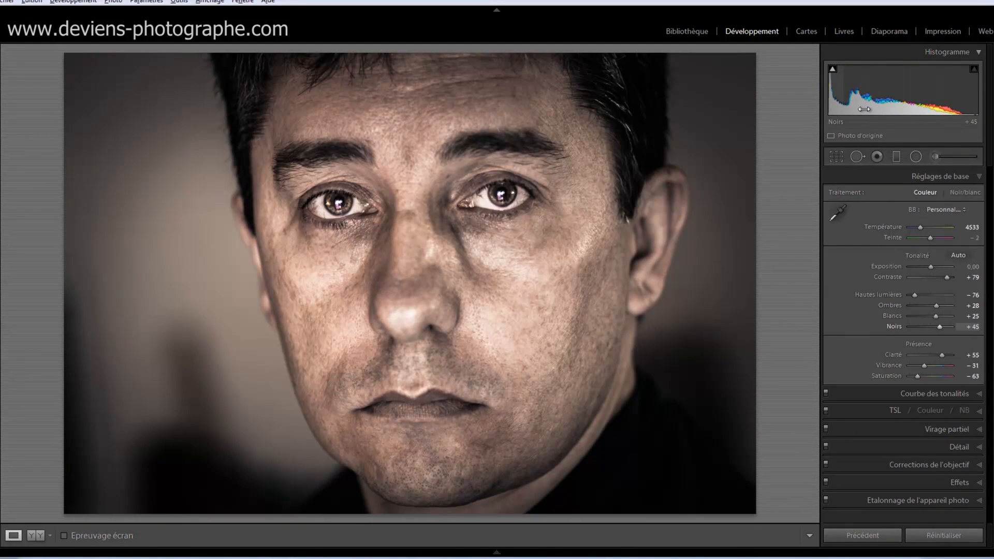
drag(940, 325, 932, 327)
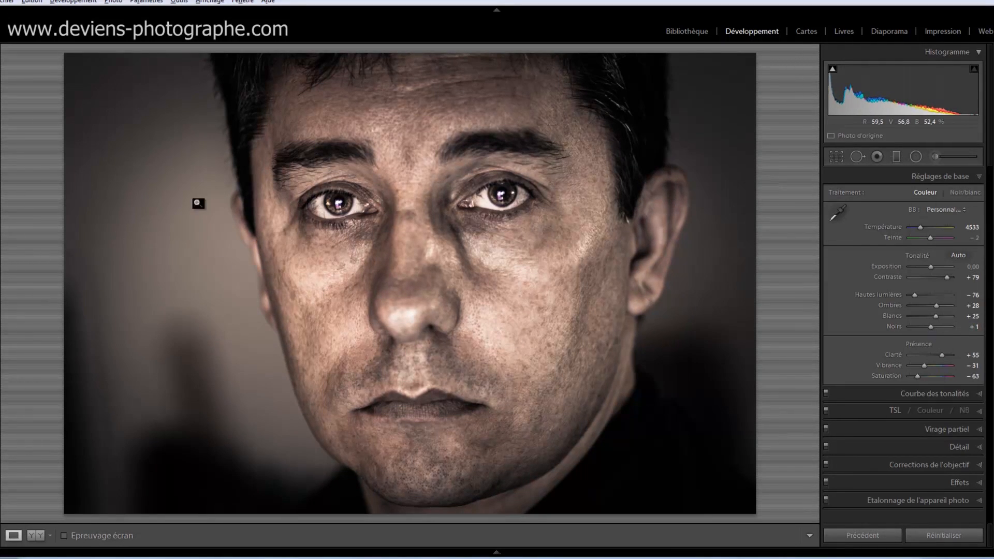
- Strengthen the dark post-crop vignette to an amount of −41
click(922, 482)
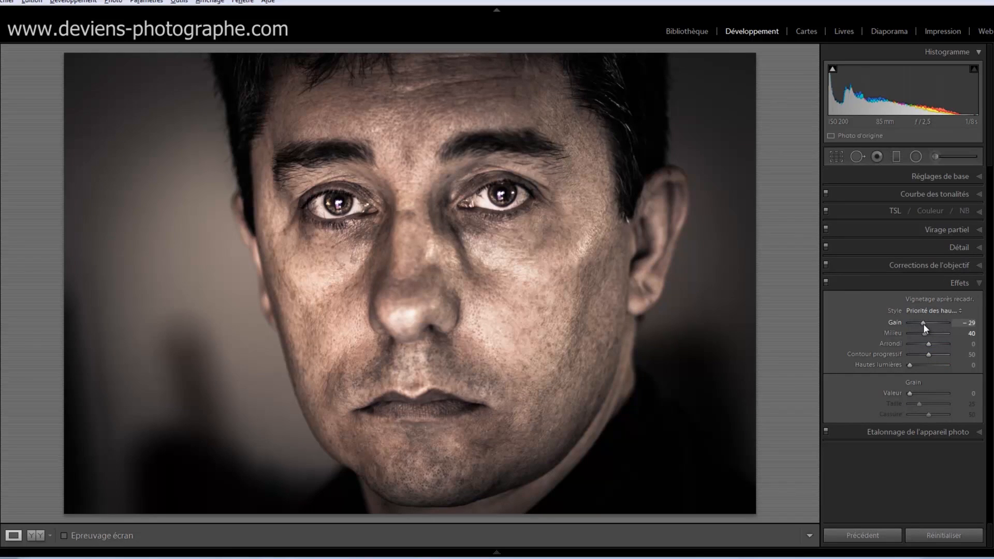
drag(924, 325, 921, 324)
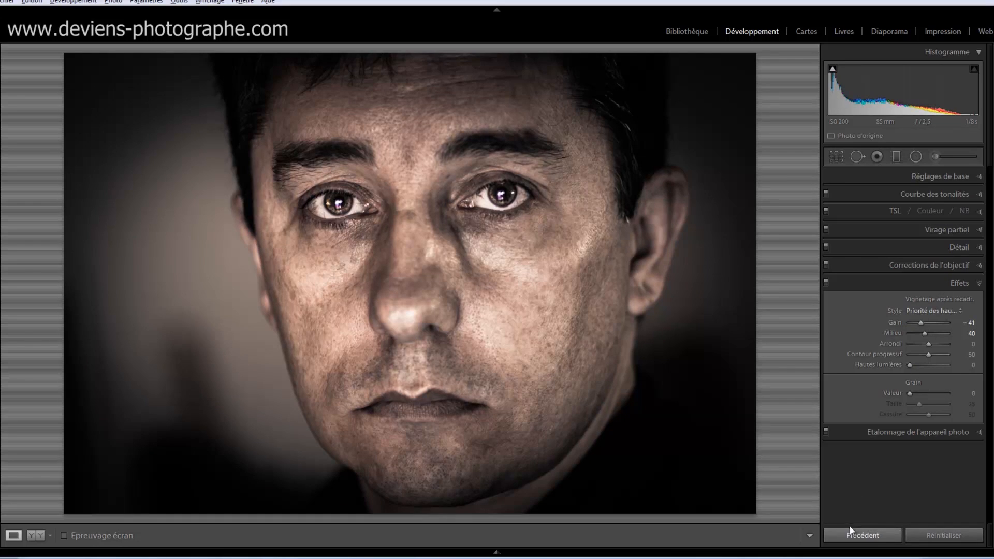
- Prepare a darkening brush with size 16,0, feather 100, flow 33 and exposure −1,43, resetting shadows and saturation to 0
click(935, 156)
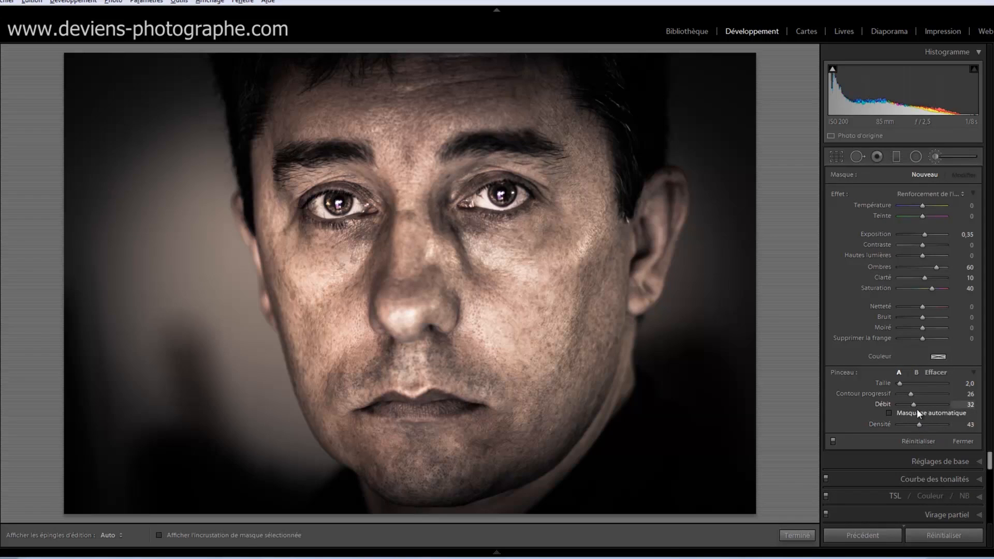
scroll(664, 253, up, 9)
scroll(728, 182, up, 3)
drag(910, 393, 949, 396)
scroll(681, 171, down, 1)
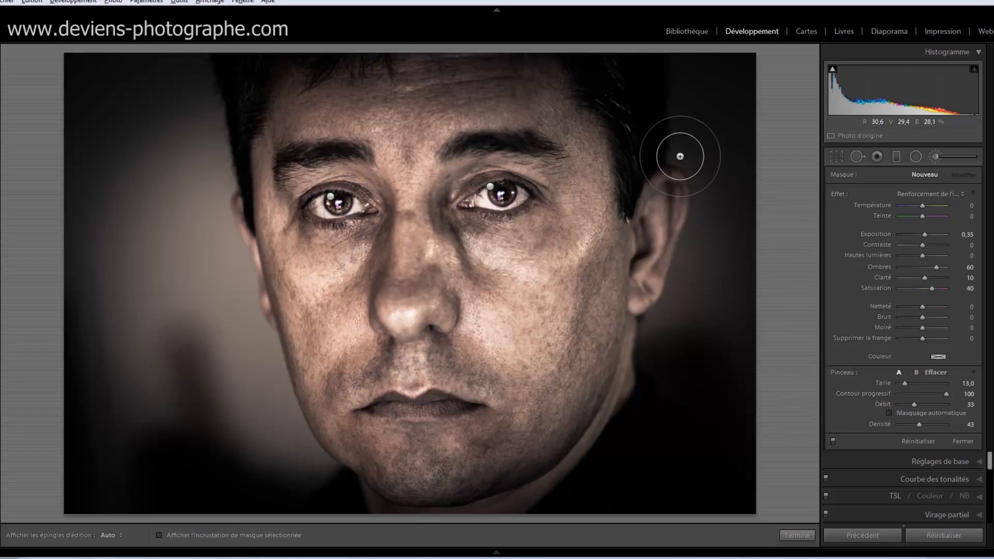
double_click(937, 266)
double_click(928, 289)
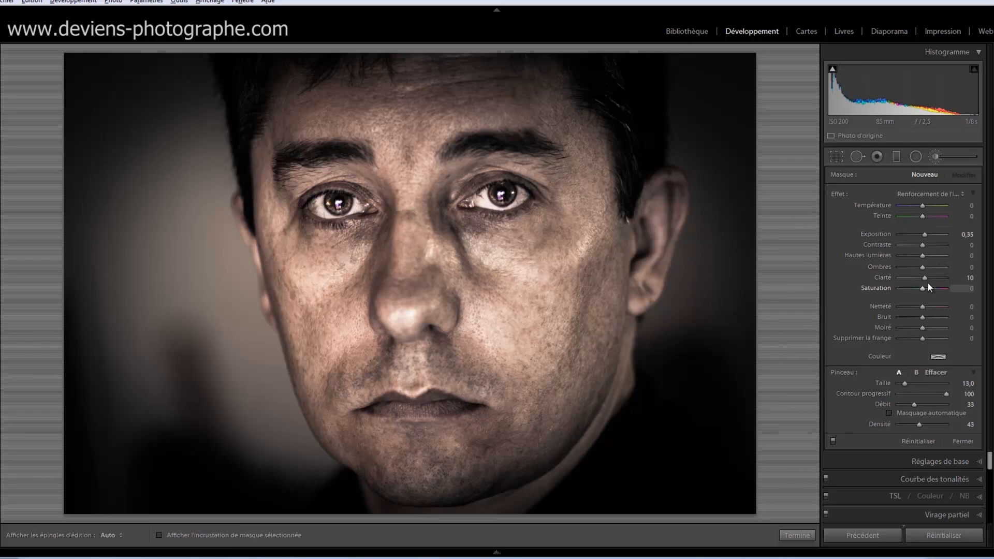
drag(917, 237, 914, 236)
scroll(663, 82, up, 3)
- Darken the background on both sides of the head and the clothing with the brush, raising its density to 100, and close the brush
mouse_move(656, 76)
mouse_down()
mouse_move(753, 430)
mouse_move(750, 279)
mouse_move(730, 493)
mouse_move(711, 99)
mouse_move(771, 422)
mouse_move(891, 505)
mouse_up()
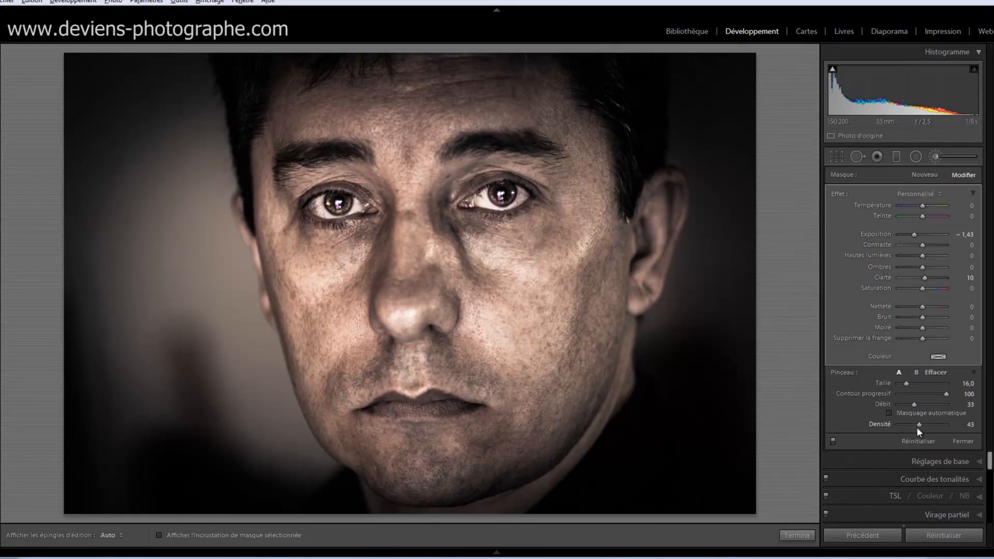
drag(917, 425, 957, 434)
key(h)
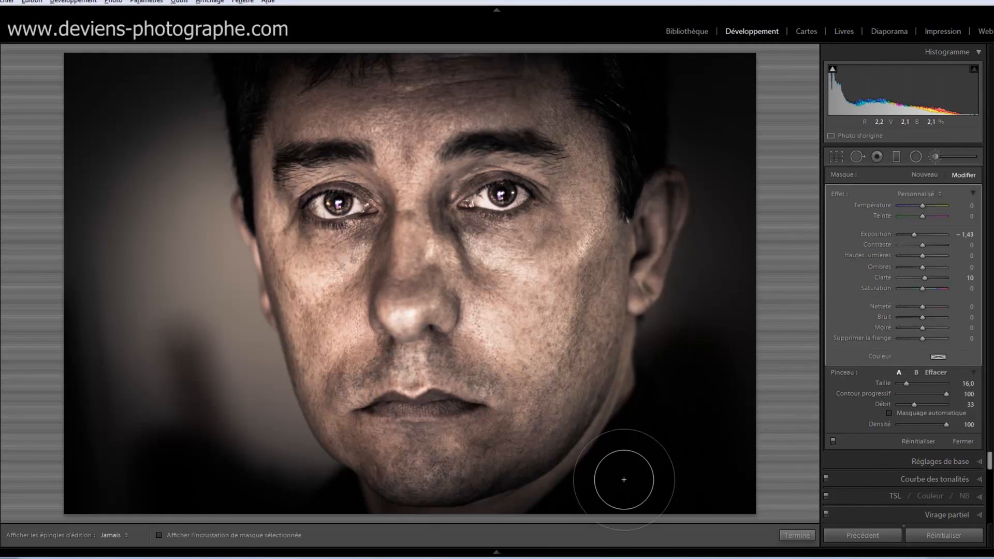
mouse_move(195, 86)
mouse_down()
mouse_move(238, 328)
mouse_move(297, 502)
mouse_move(156, 88)
mouse_move(101, 150)
mouse_move(78, 223)
mouse_move(86, 252)
mouse_move(131, 206)
mouse_move(126, 152)
mouse_move(200, 151)
mouse_move(219, 373)
mouse_move(271, 429)
mouse_move(192, 309)
mouse_move(105, 461)
mouse_move(90, 446)
mouse_move(84, 270)
mouse_move(144, 330)
mouse_move(145, 233)
mouse_move(170, 208)
mouse_move(189, 141)
mouse_move(198, 142)
mouse_move(186, 153)
mouse_move(272, 453)
mouse_move(233, 334)
mouse_move(197, 359)
mouse_move(111, 334)
mouse_move(135, 356)
mouse_move(98, 403)
mouse_move(94, 448)
mouse_move(150, 335)
mouse_move(216, 446)
mouse_move(236, 445)
mouse_move(302, 498)
mouse_move(262, 475)
mouse_move(275, 493)
mouse_move(210, 361)
mouse_move(137, 85)
mouse_move(134, 32)
mouse_move(177, 128)
mouse_move(200, 73)
mouse_move(216, 230)
mouse_move(206, 94)
mouse_move(186, 110)
mouse_move(210, 89)
mouse_up()
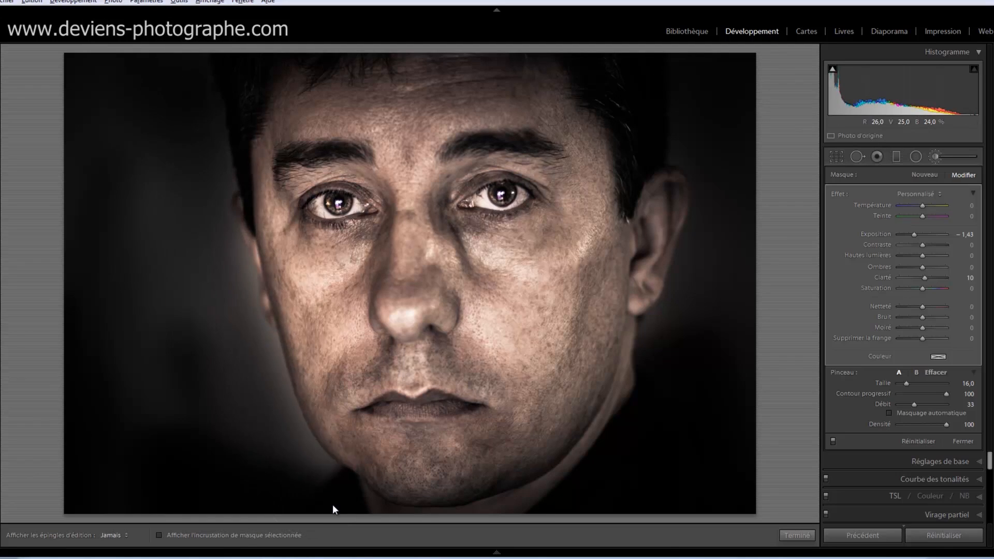
key(h)
mouse_move(638, 437)
mouse_down()
mouse_move(670, 106)
mouse_move(668, 501)
mouse_up()
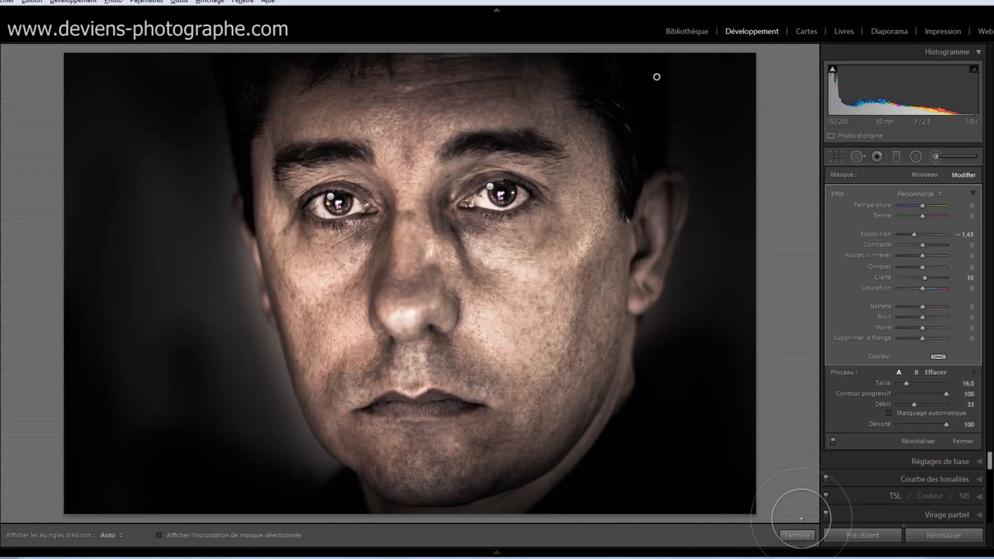
click(945, 154)
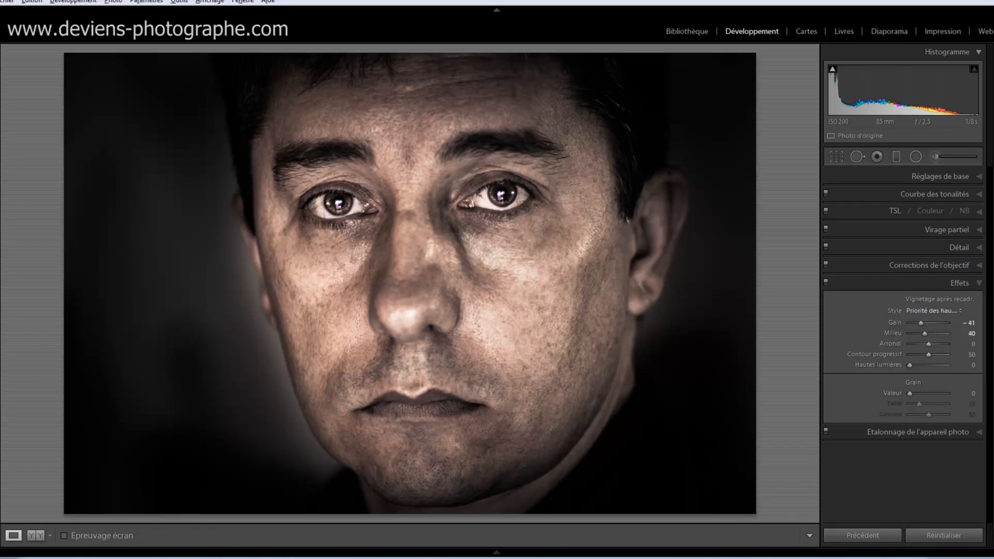
- Compare the original and developed portraits side by side, enlarged by hiding the adjustment controls
click(35, 536)
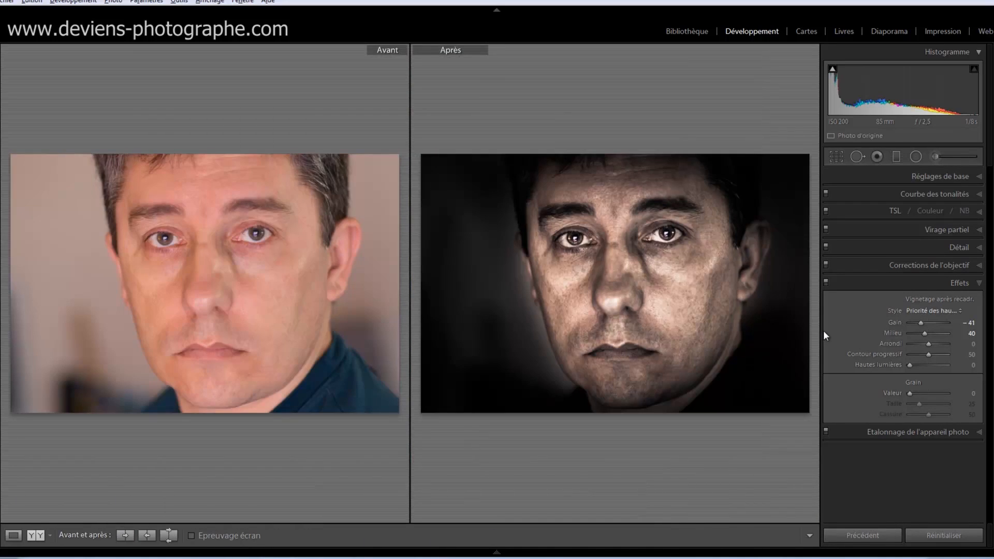
click(988, 288)
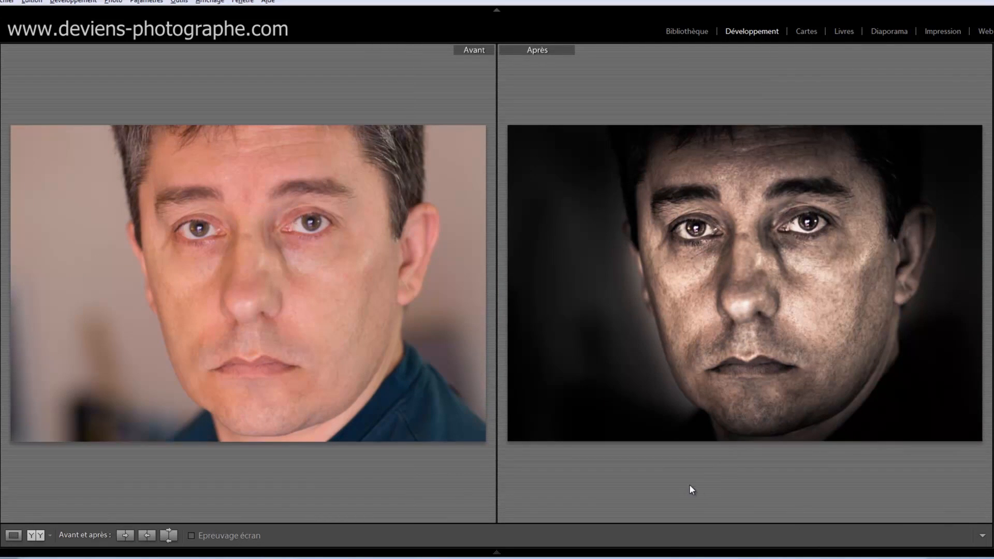